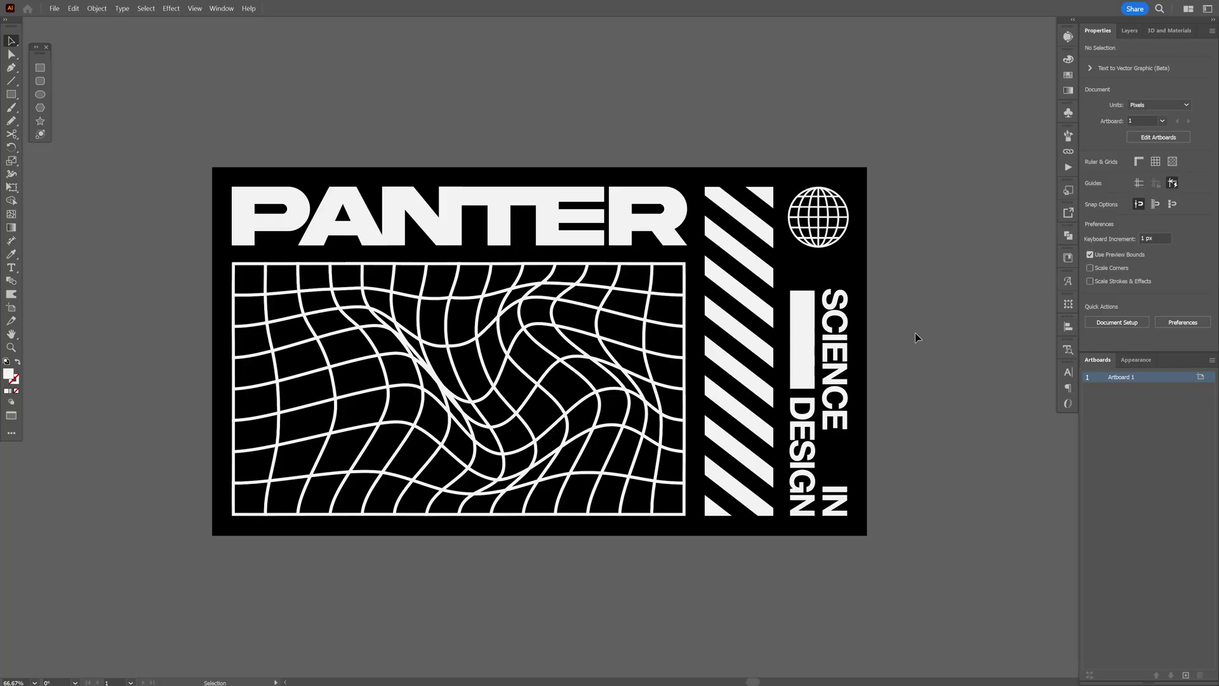
left_click_drag(819, 330, 926, 310)
key("ctrl+z")
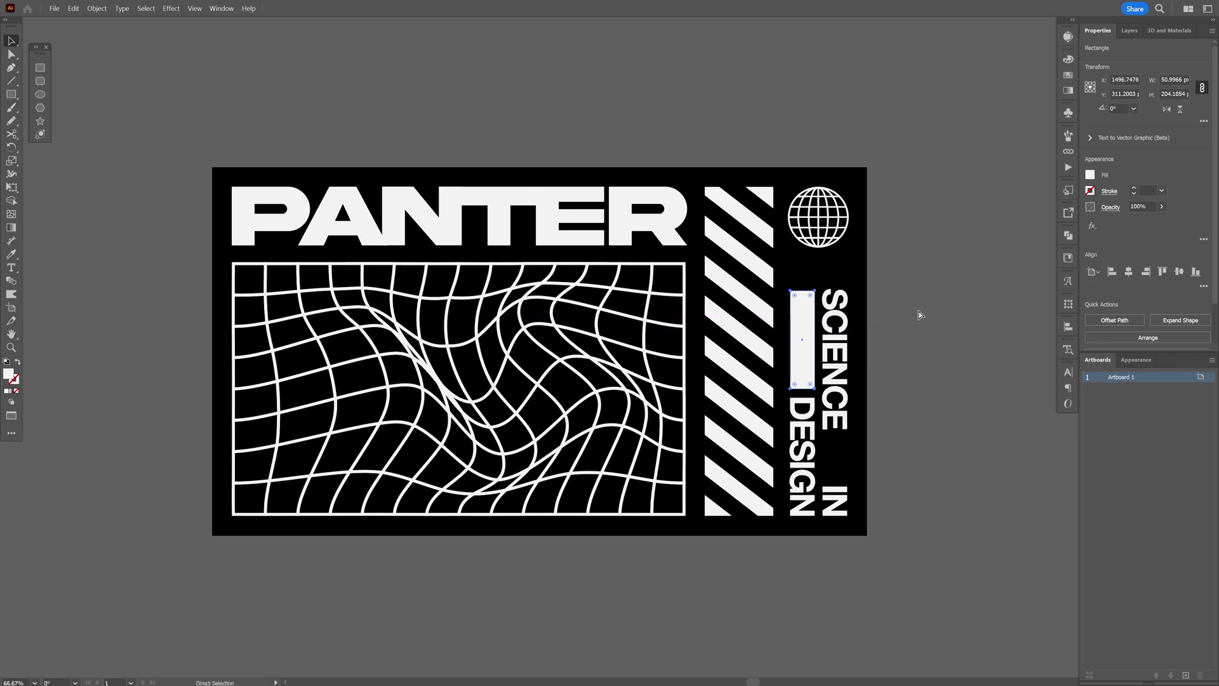
left_click_drag(835, 343, 922, 316)
key("ctrl+z")
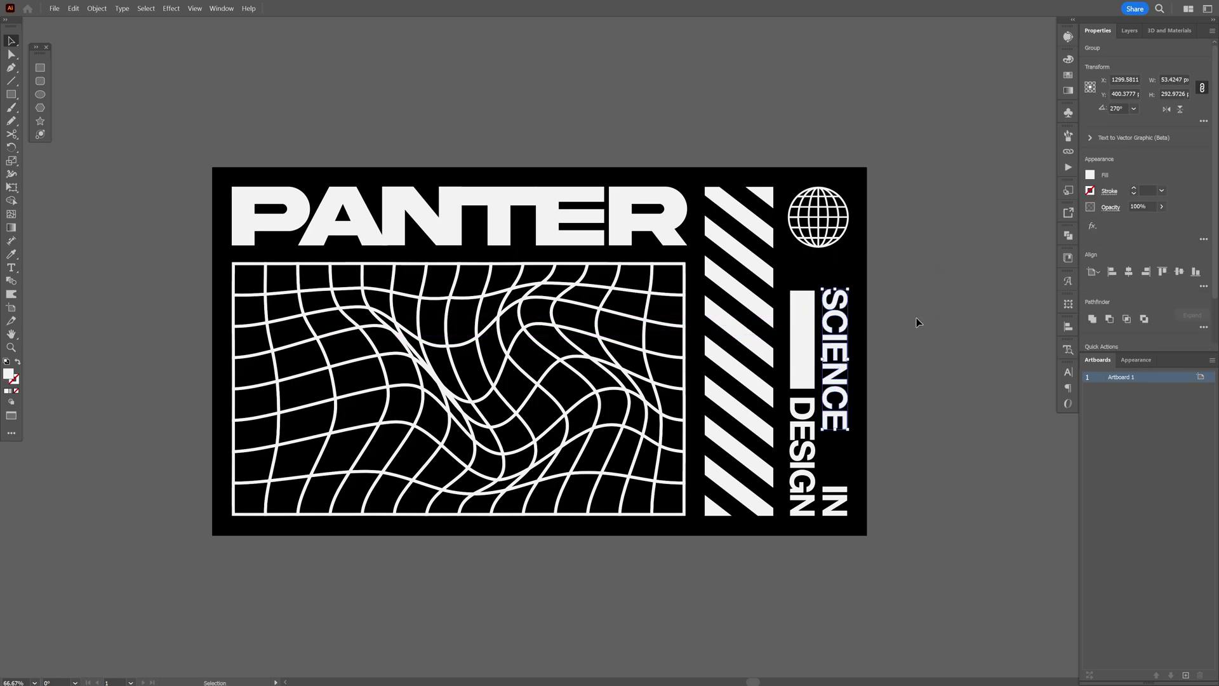
left_click(916, 321)
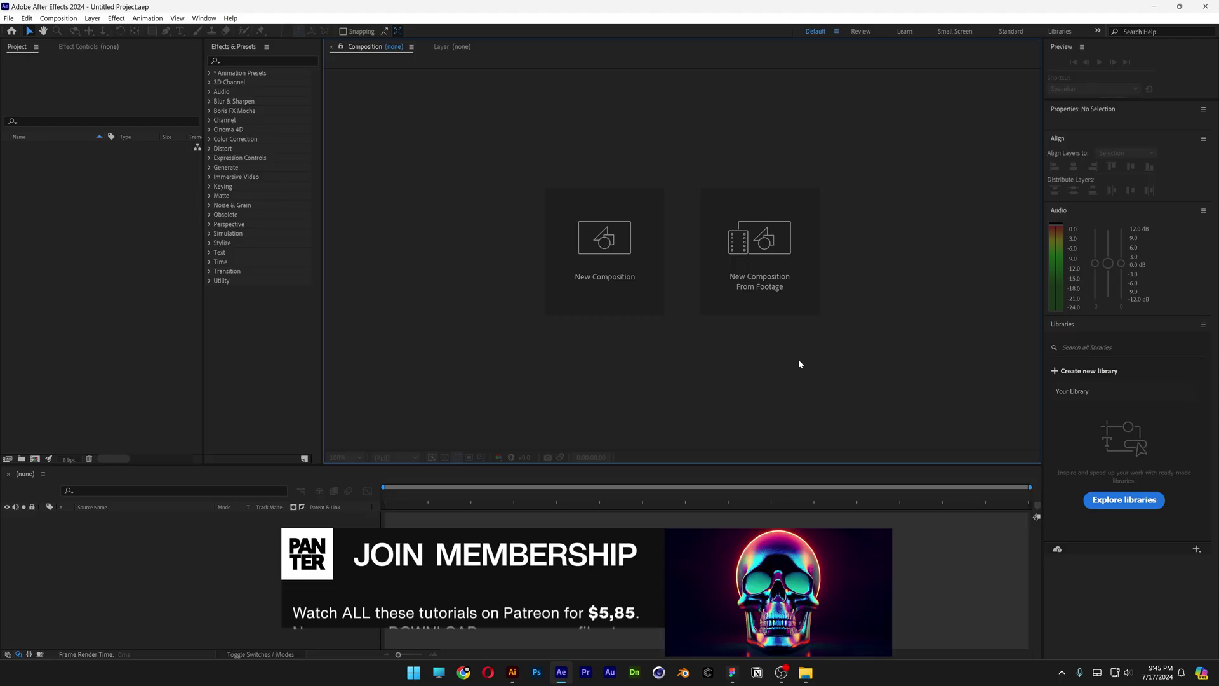
Create a new composition with the HD 1920x1080 29.97 fps preset and a duration of 0;00;04;00.
left_click(648, 280)
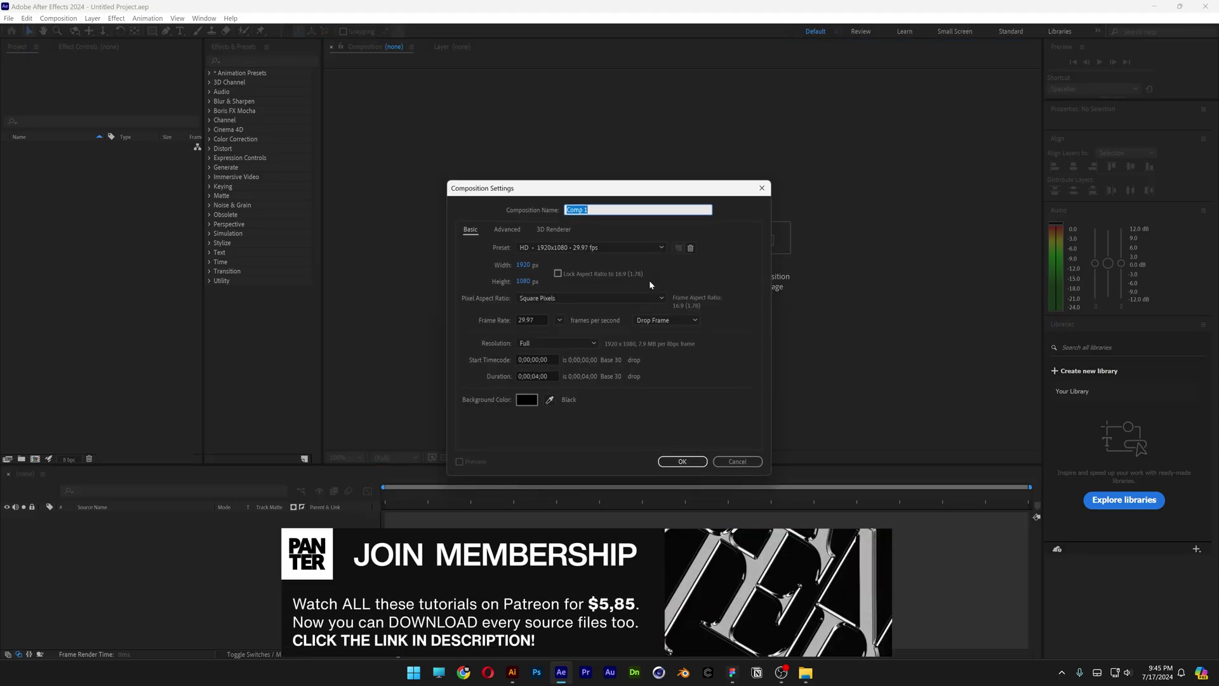
left_click(630, 245)
left_click(597, 292)
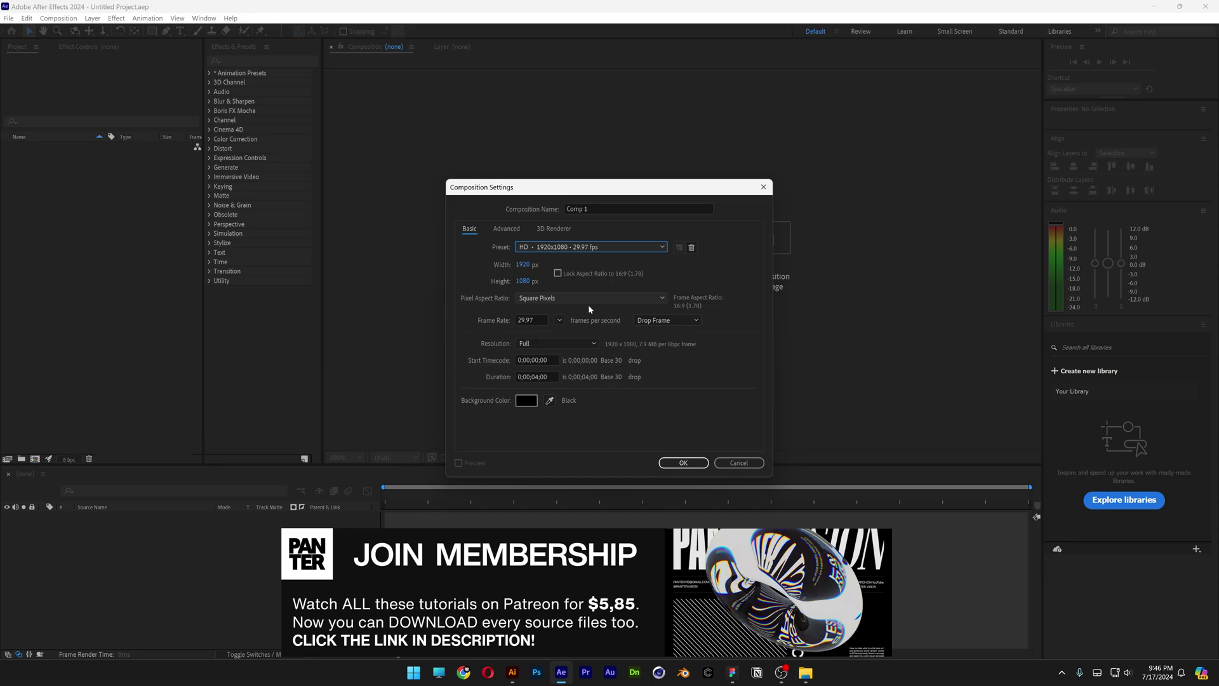
left_click_drag(525, 377, 527, 405)
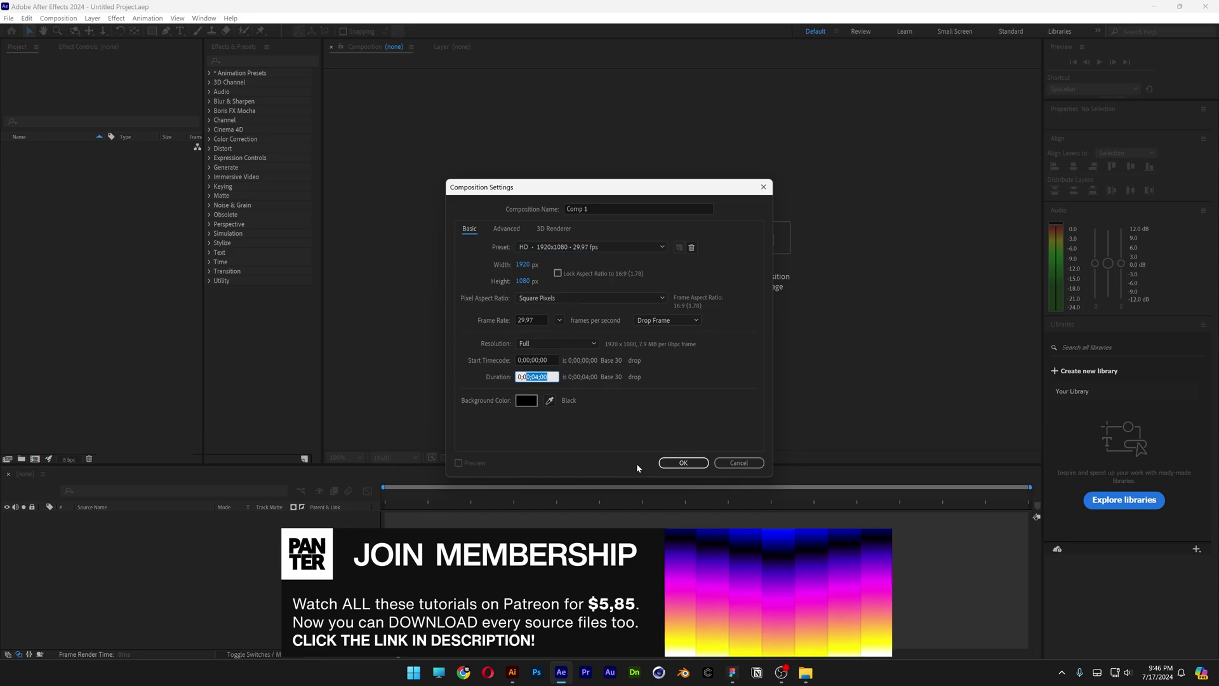
left_click(683, 463)
Add WFW-01.jpg to the composition and scale it uniformly to 140%.
left_click_drag(665, 197, 656, 197)
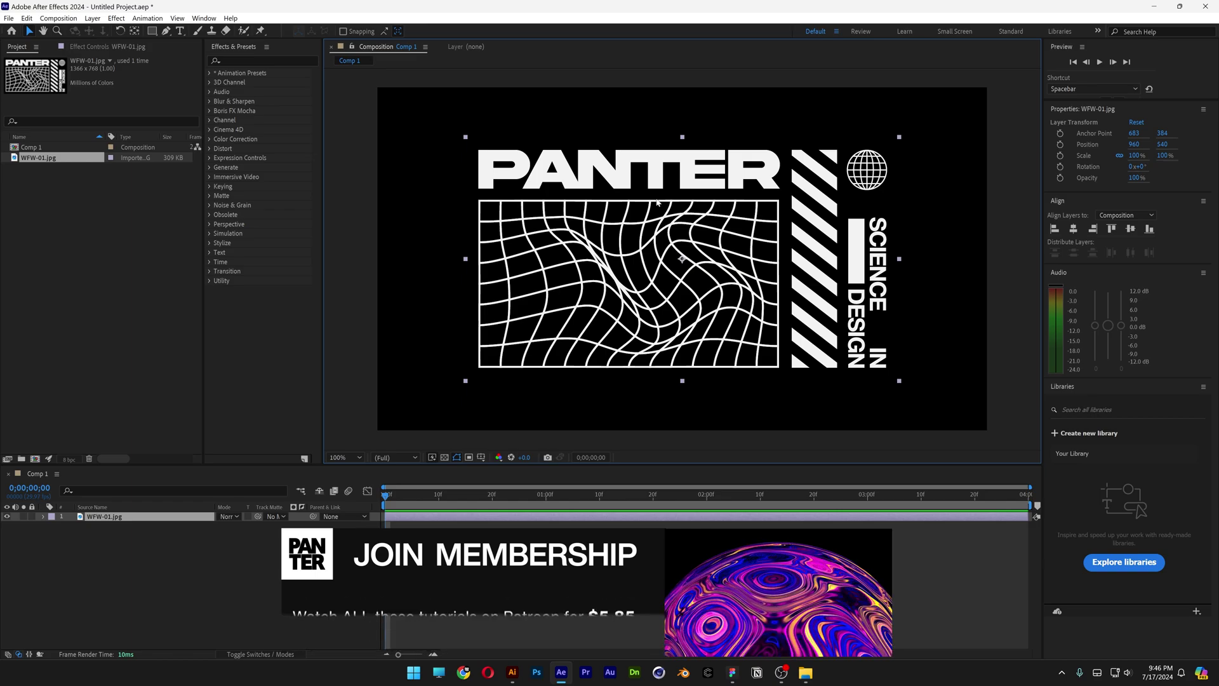
key("s")
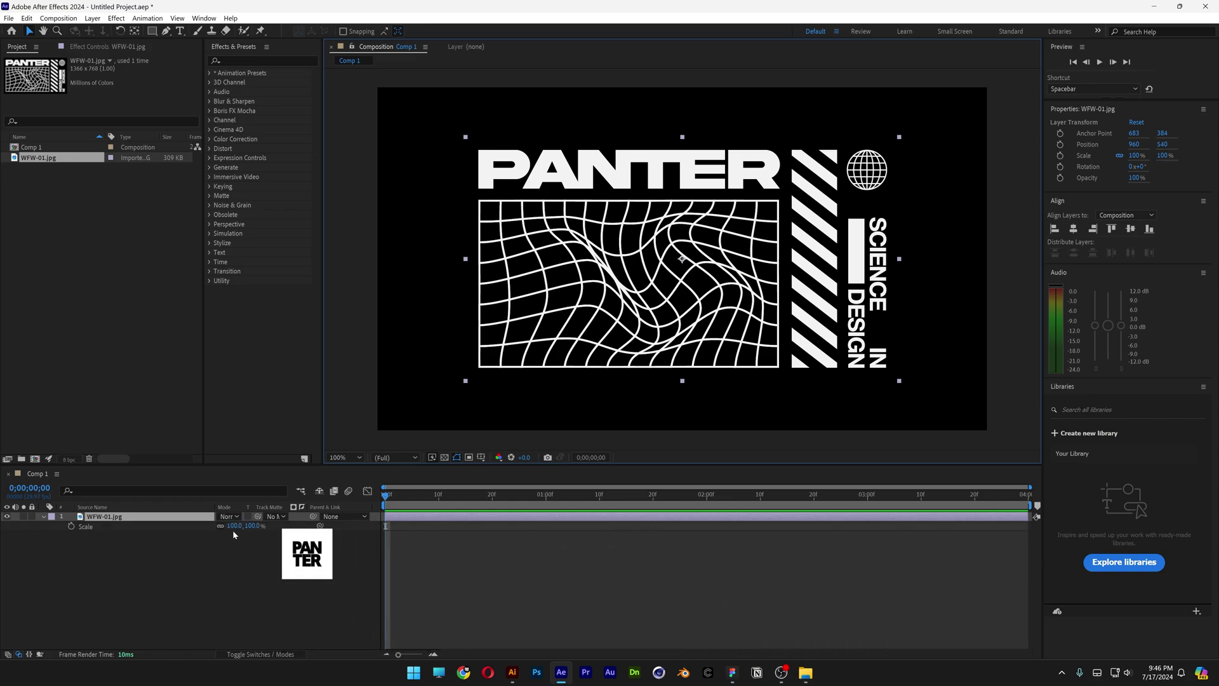
left_click_drag(234, 526, 257, 531)
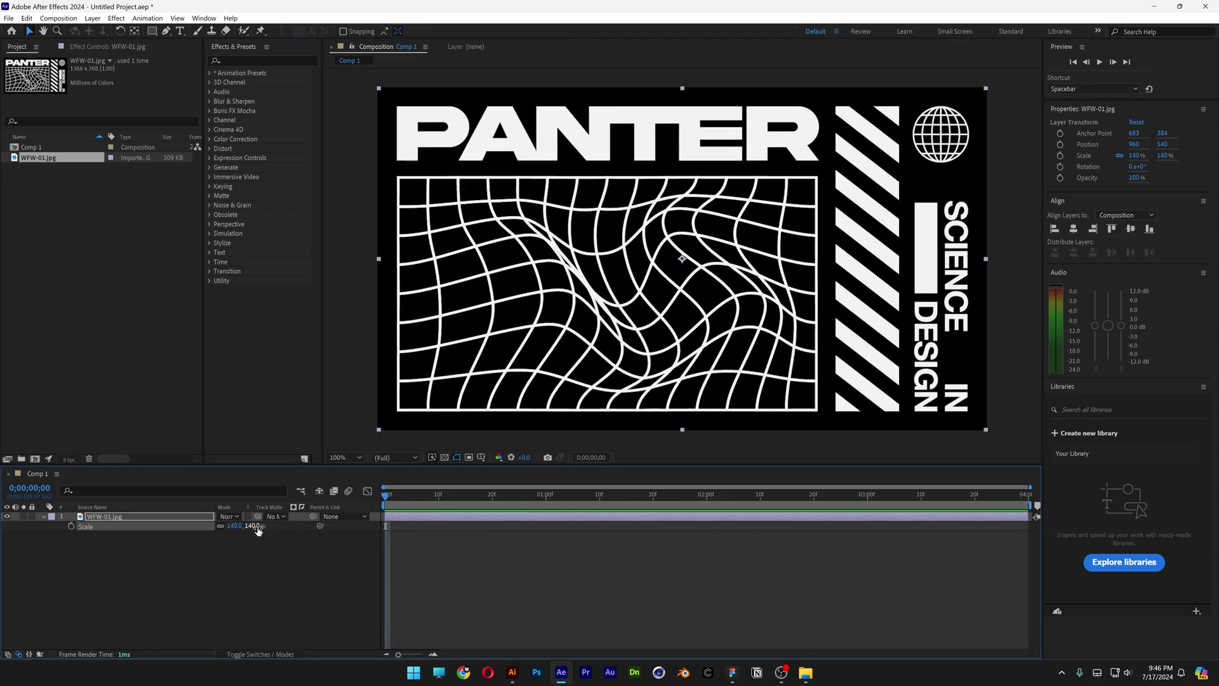
Lower the opacity of the WFW-01.jpg layer to 29% and collapse its properties.
left_click(44, 516)
left_click(44, 516)
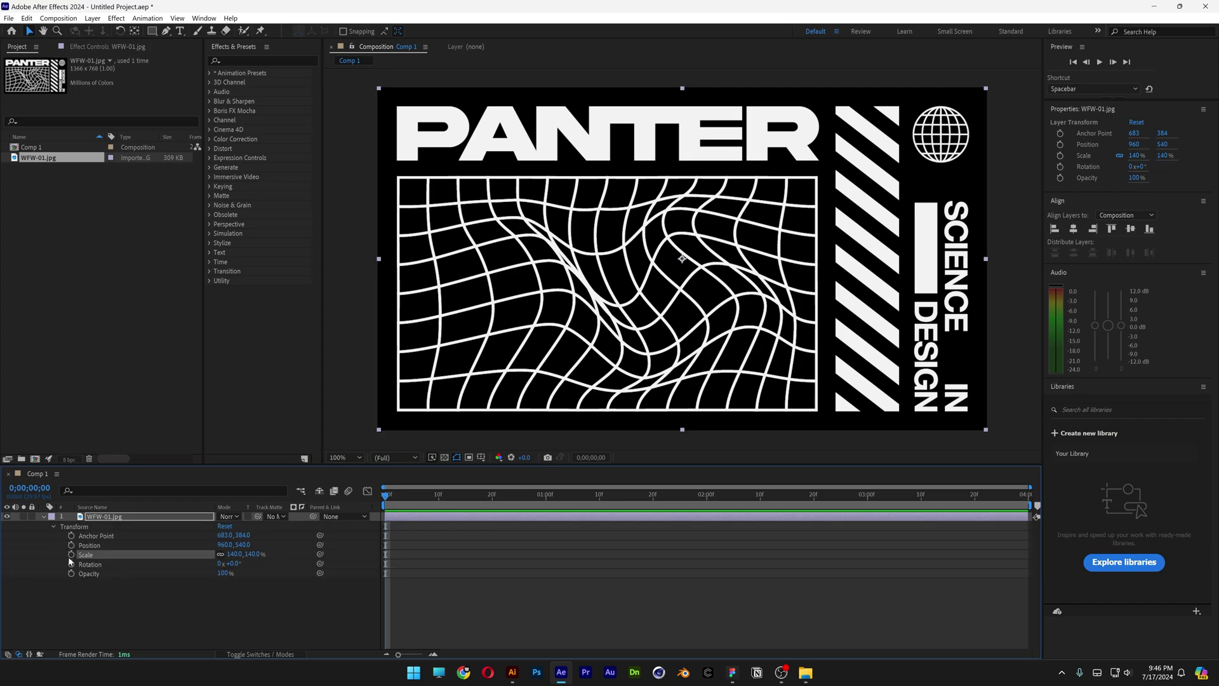
left_click(123, 574)
left_click_drag(228, 577, 215, 586)
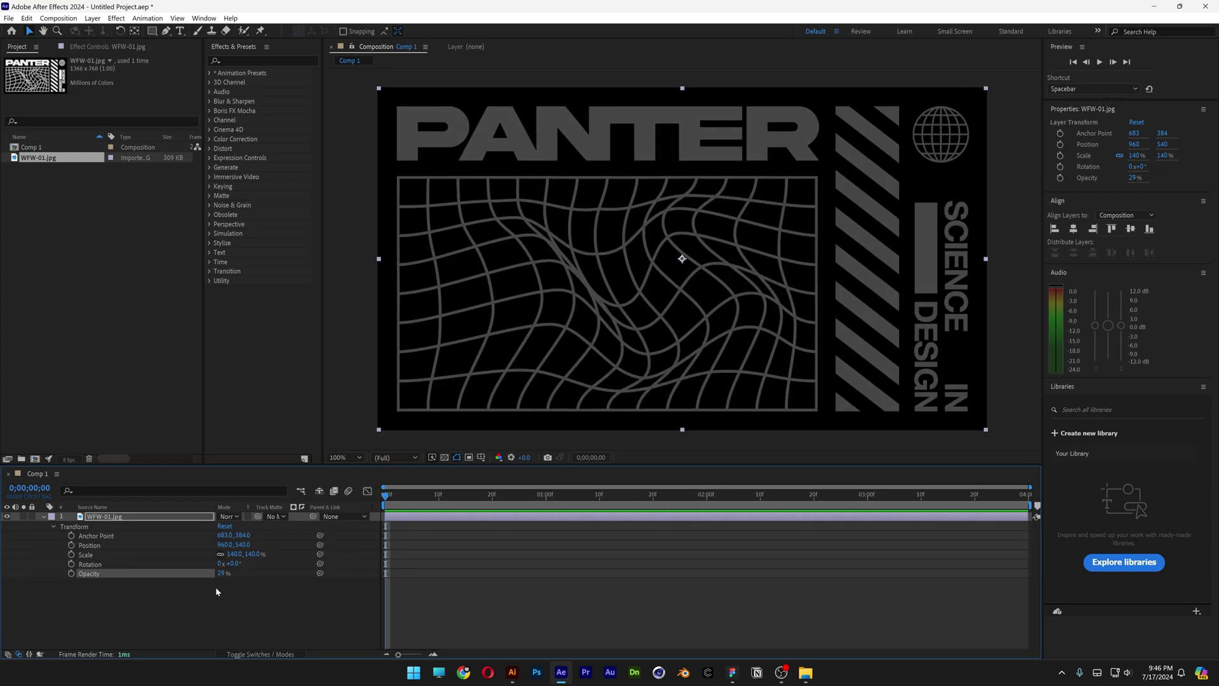
left_click(216, 588)
key("u")
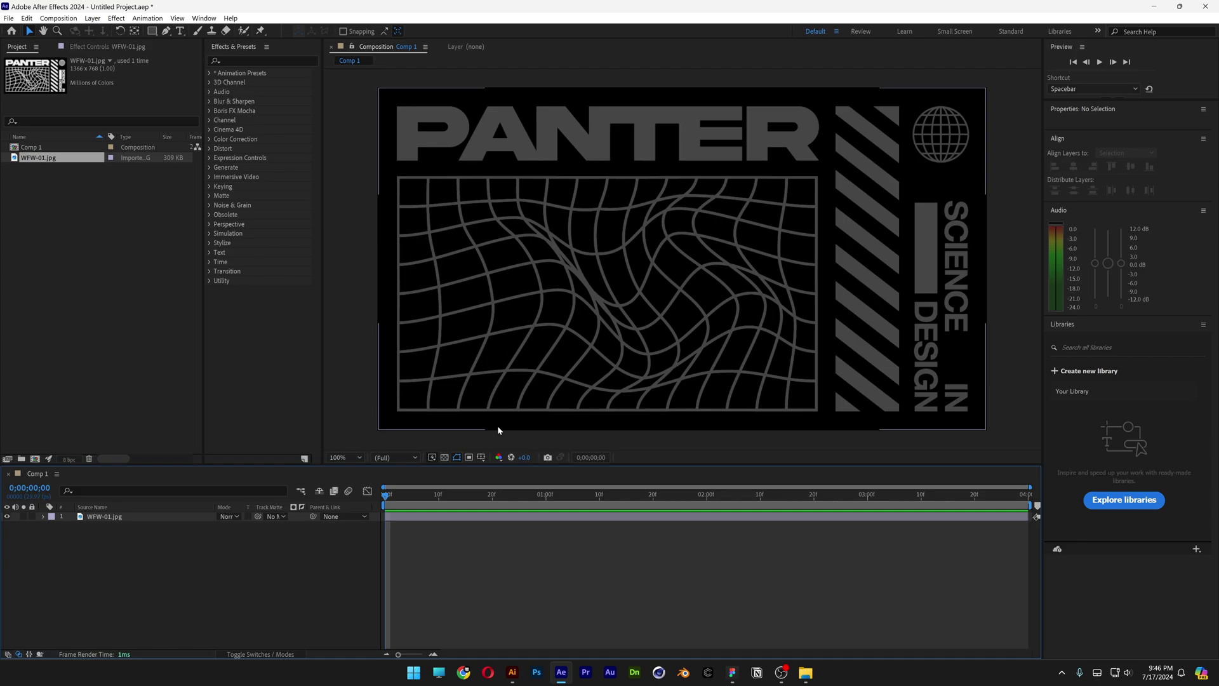
Crop the composition to a region of interest drawn around the frame of the warped grid artwork.
left_click(469, 458)
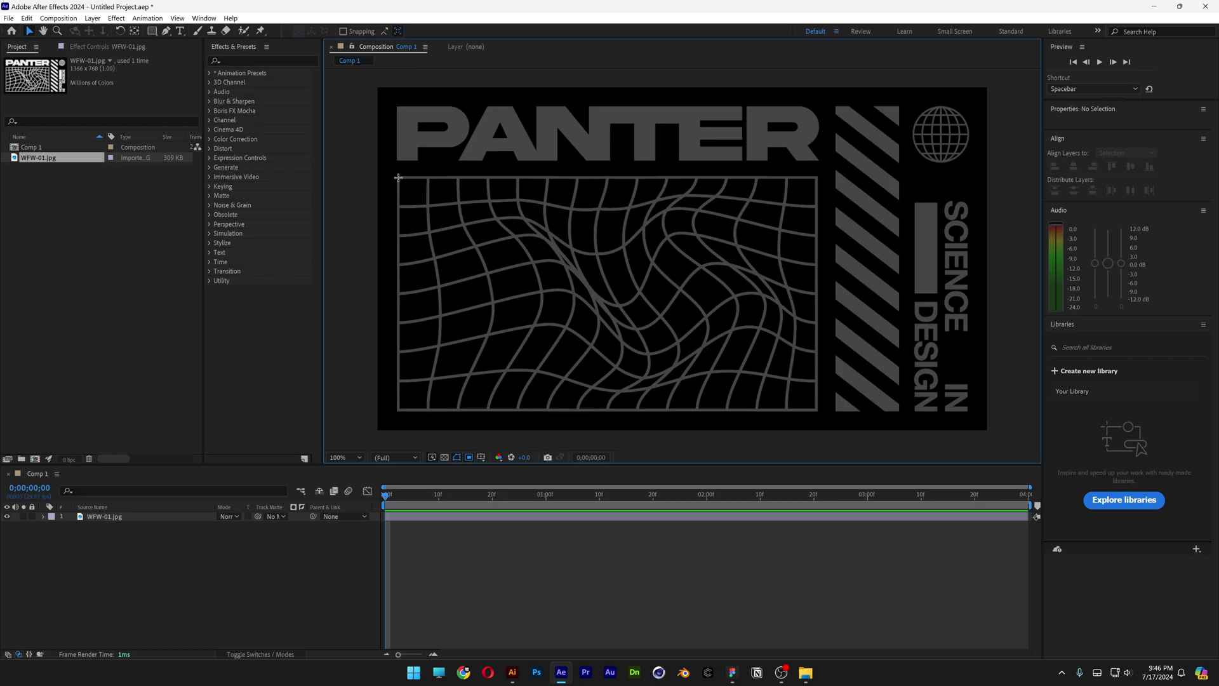
left_click_drag(398, 178, 819, 412)
left_click(59, 18)
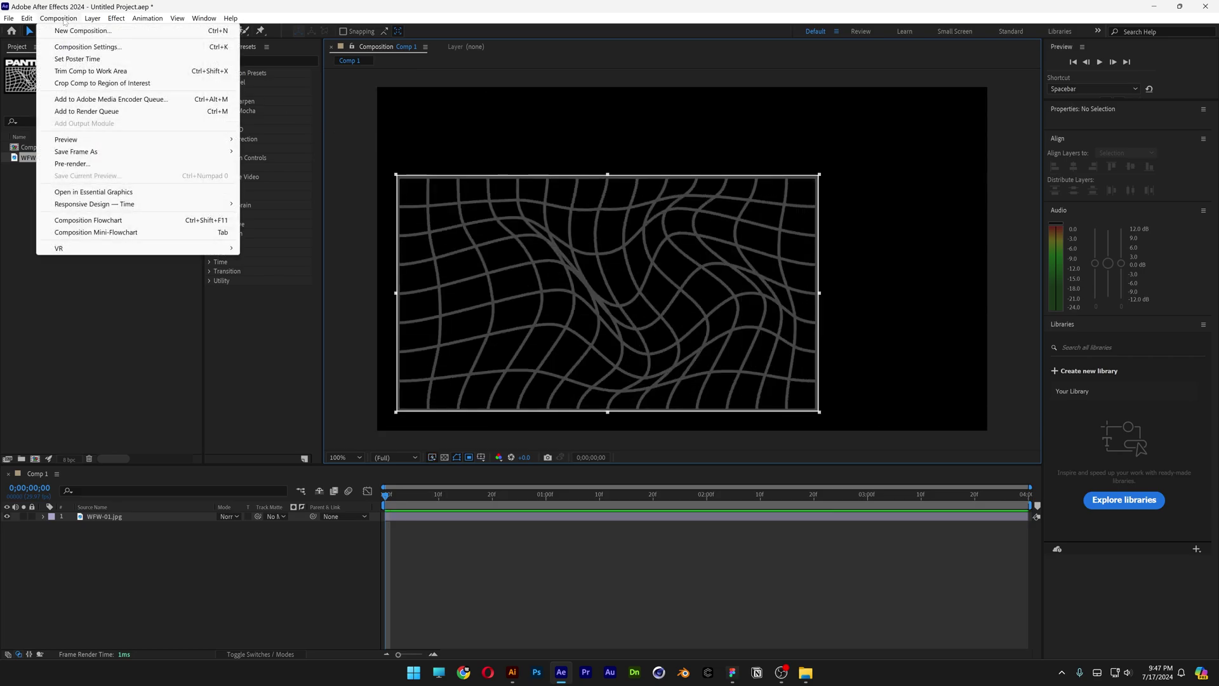
left_click(139, 84)
Delete the WFW-01.jpg layer and add a composition-sized solid named Grid in its place.
left_click_drag(231, 587, 89, 511)
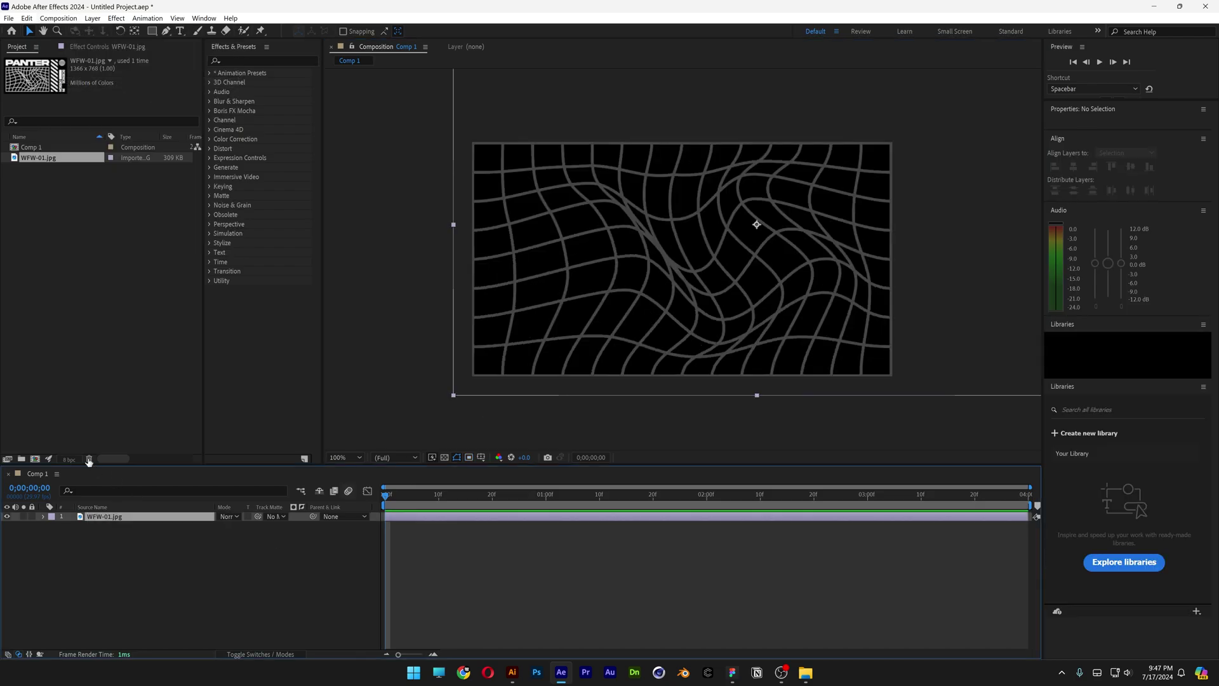
key("Delete")
right_click(190, 568)
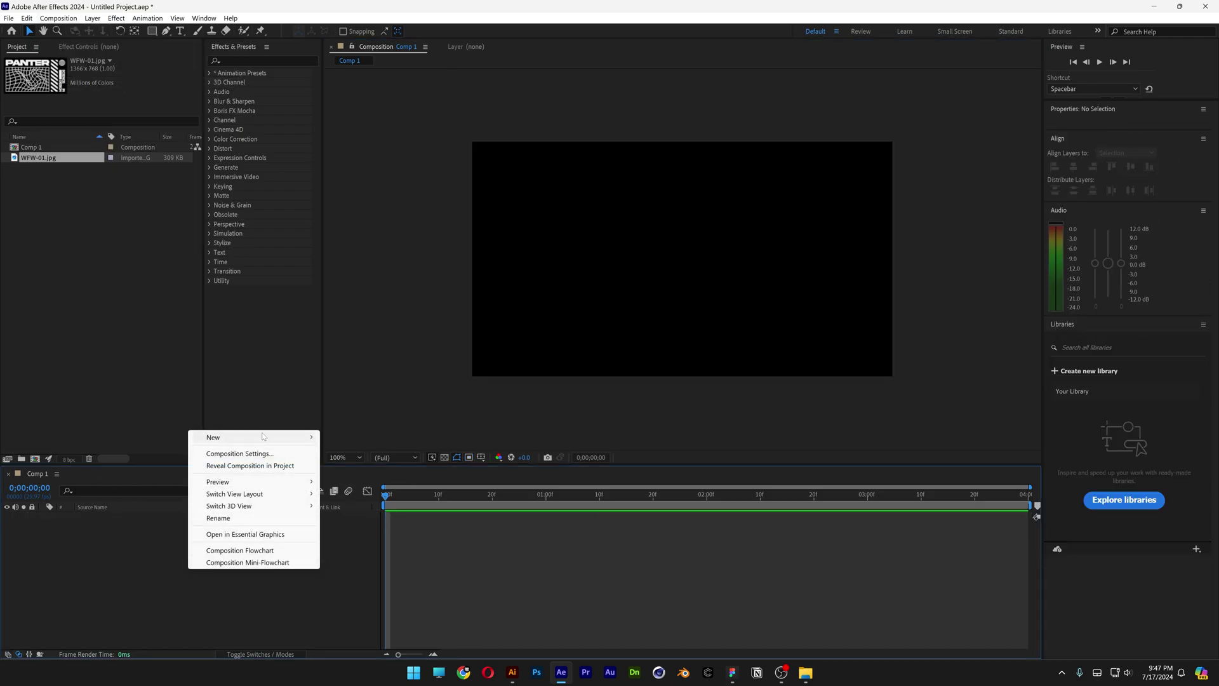
mouse_move(256, 440)
left_click(359, 464)
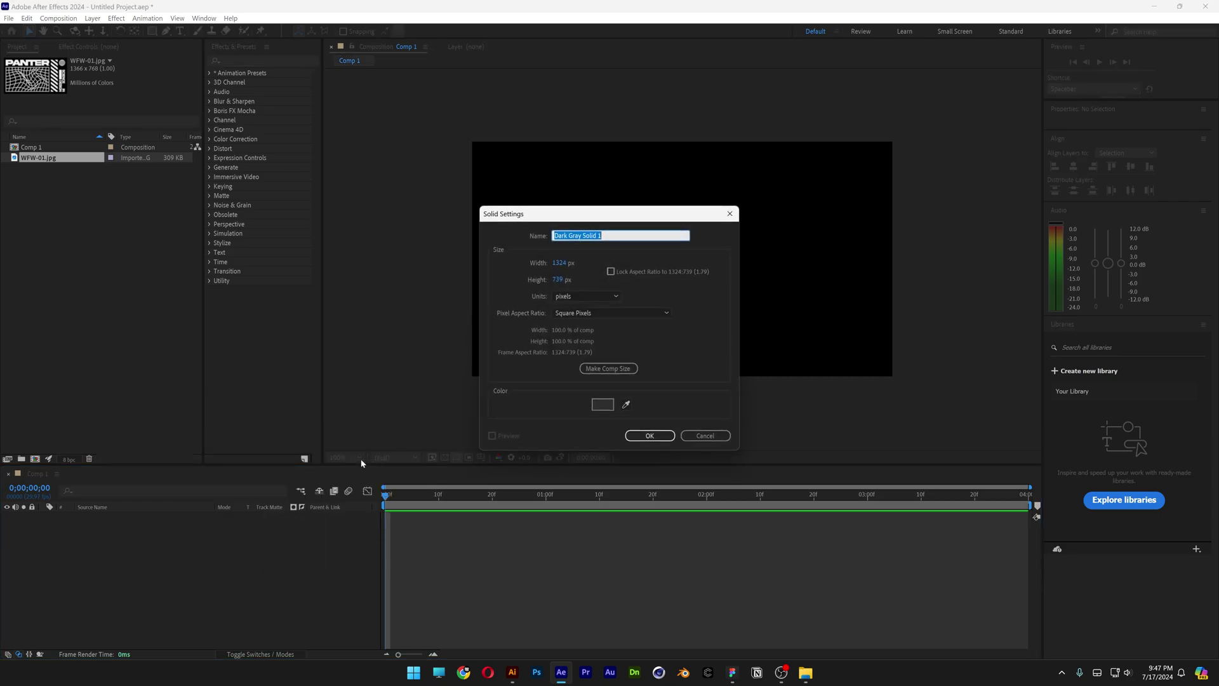
type("Grid")
left_click(649, 436)
Find the Grid effect by searching for grid and apply it to the Grid solid.
left_click(279, 61)
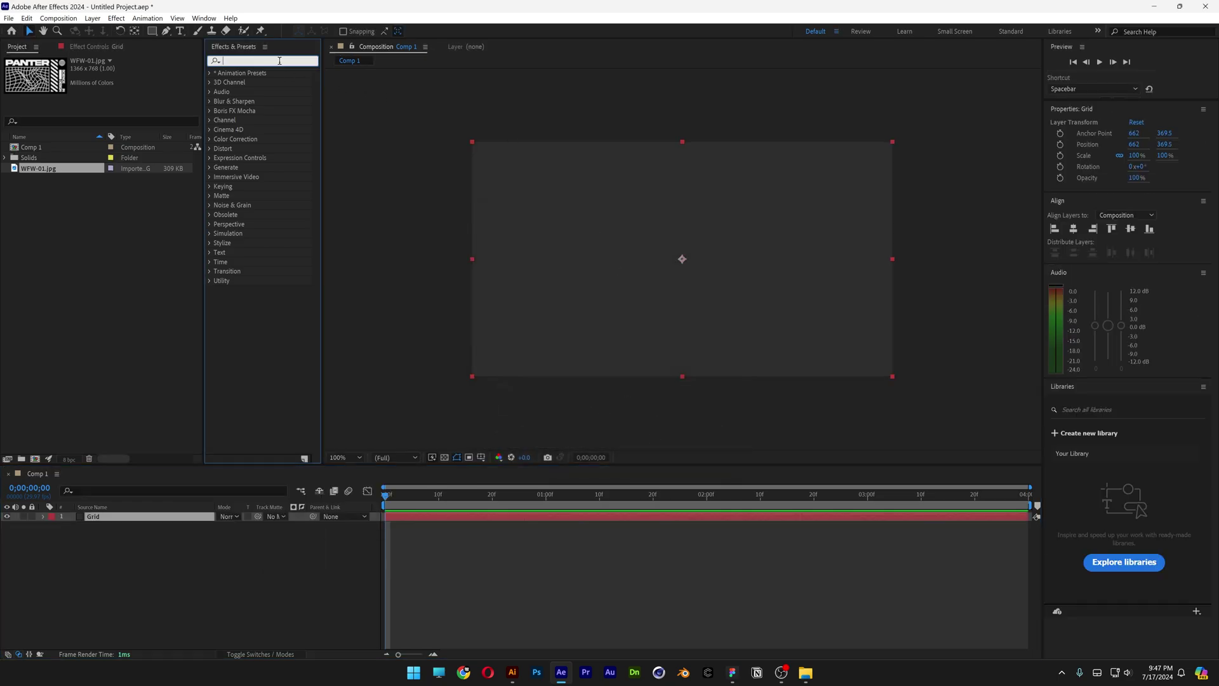
type("grid")
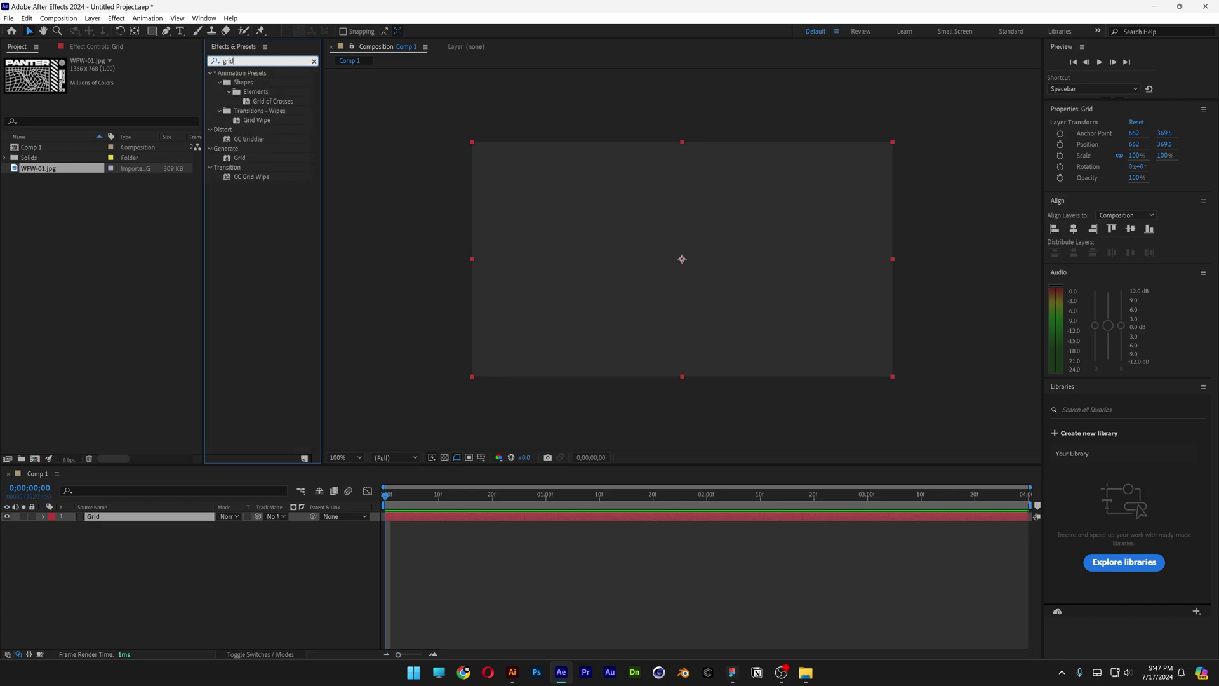
left_click_drag(242, 159, 596, 208)
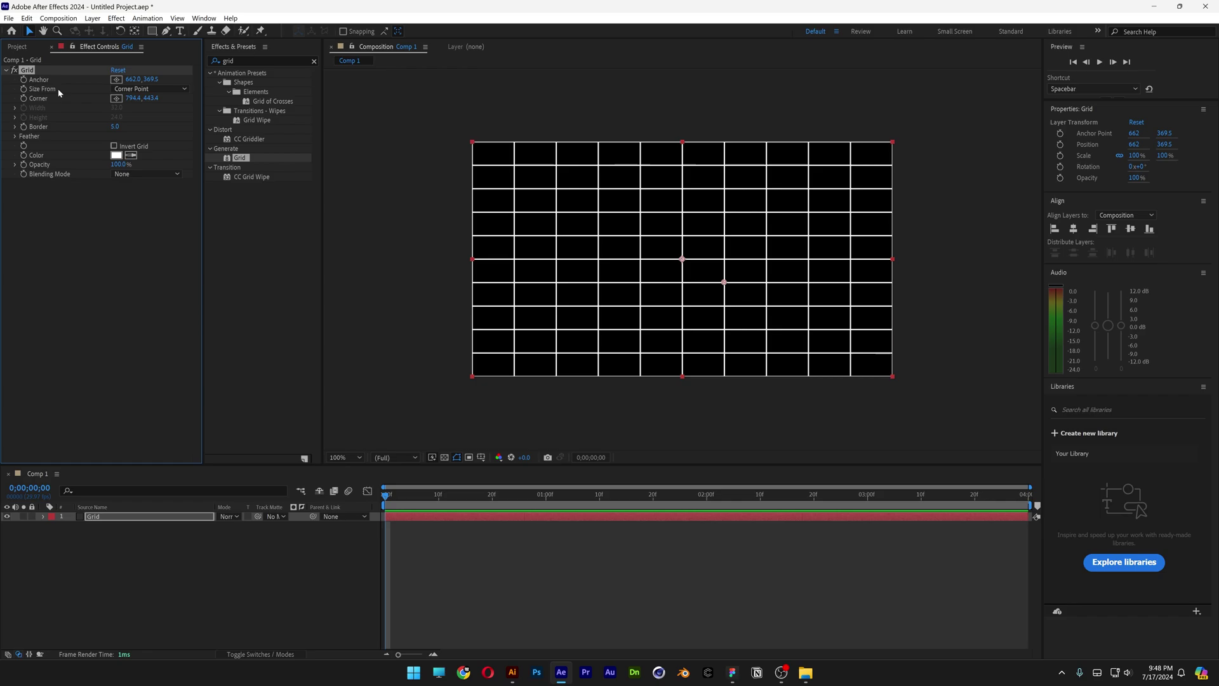
Size the Grid effect from Width & Height Sliders, with a width of 110.3 and a height of 105.3.
left_click(152, 89)
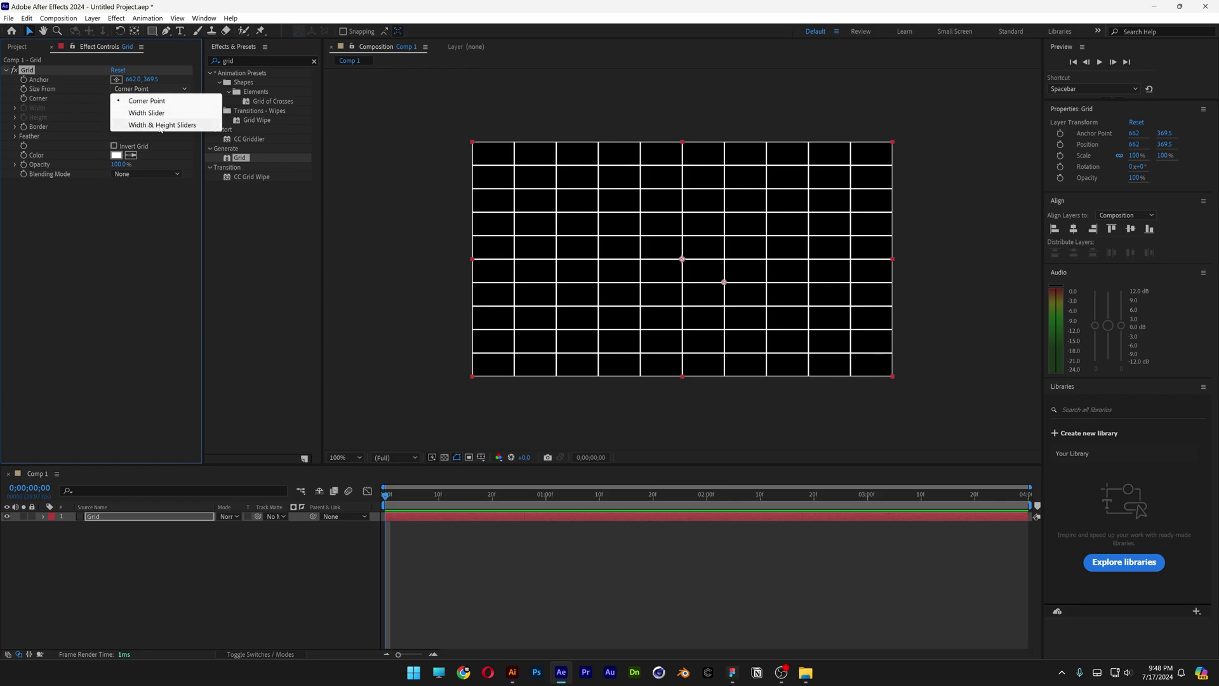
left_click(200, 126)
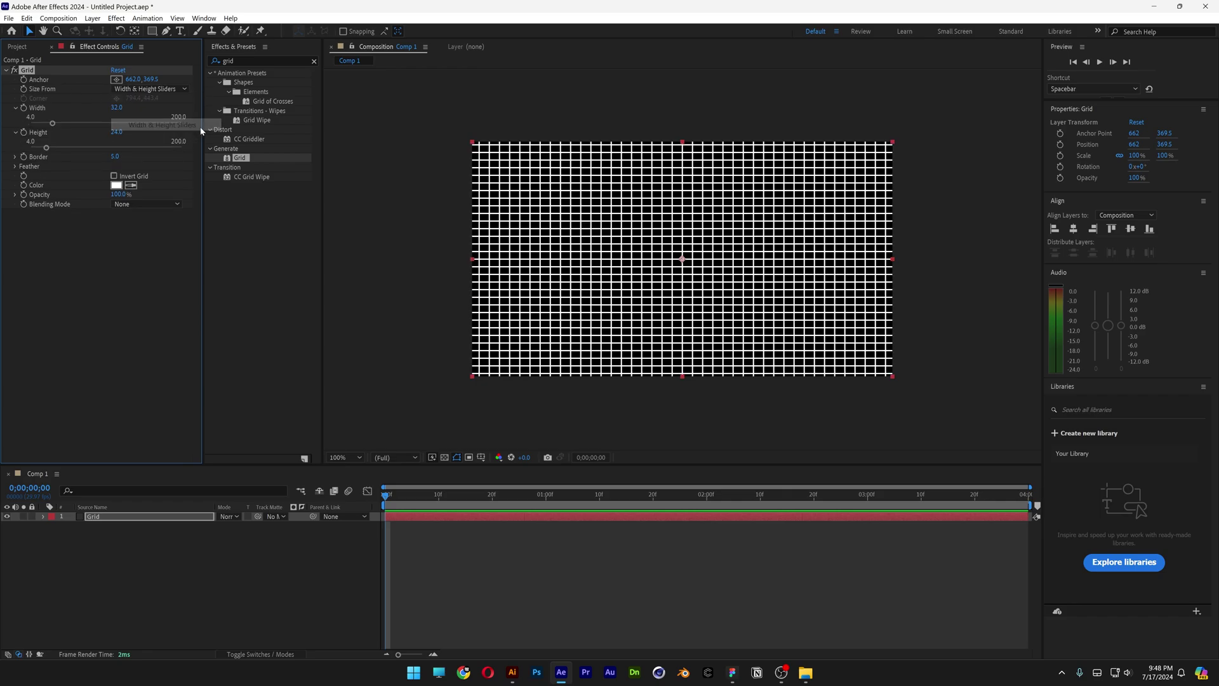
left_click_drag(48, 122, 113, 125)
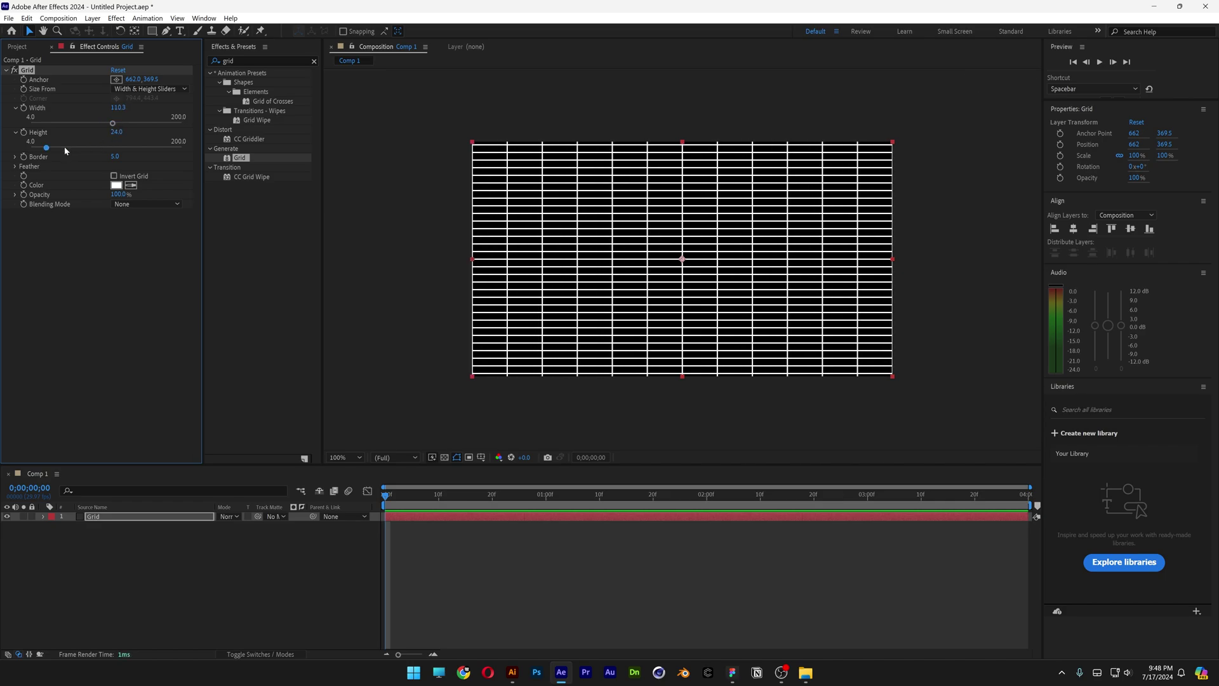
left_click_drag(49, 148, 109, 149)
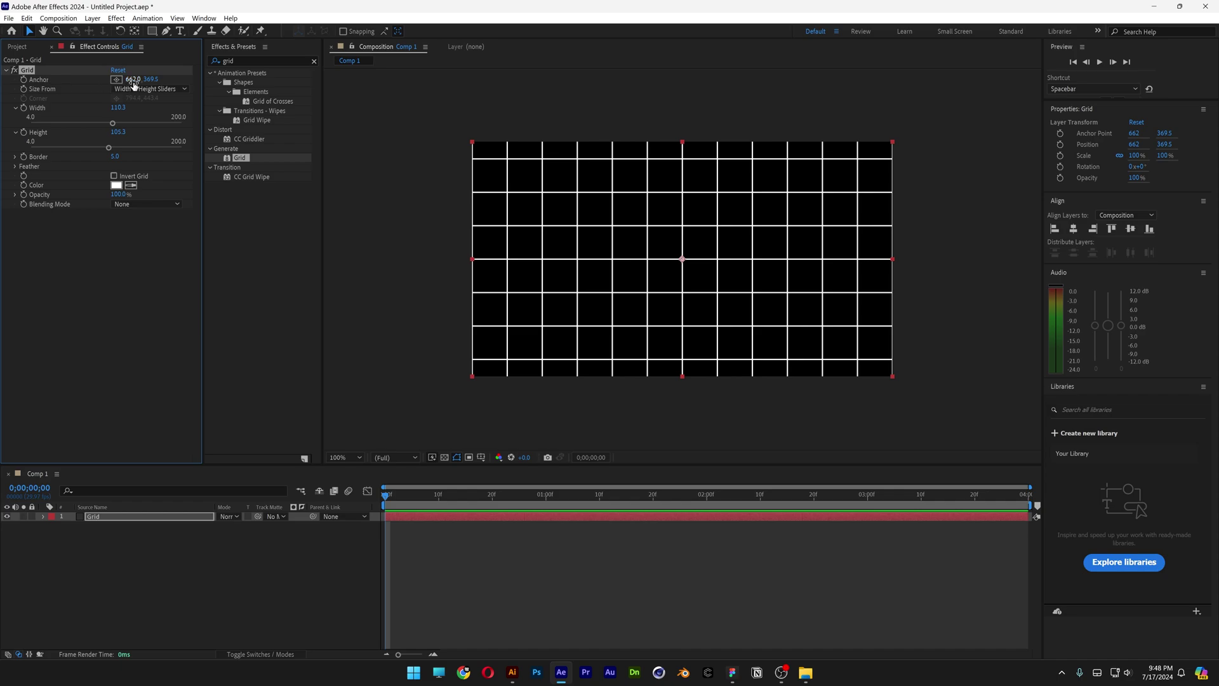
Keyframe the grid's Anchor from 662, 422.5 at the first frame to -332, 422.5 at 0;00;03;27, and preview the motion.
left_click_drag(150, 80, 174, 78)
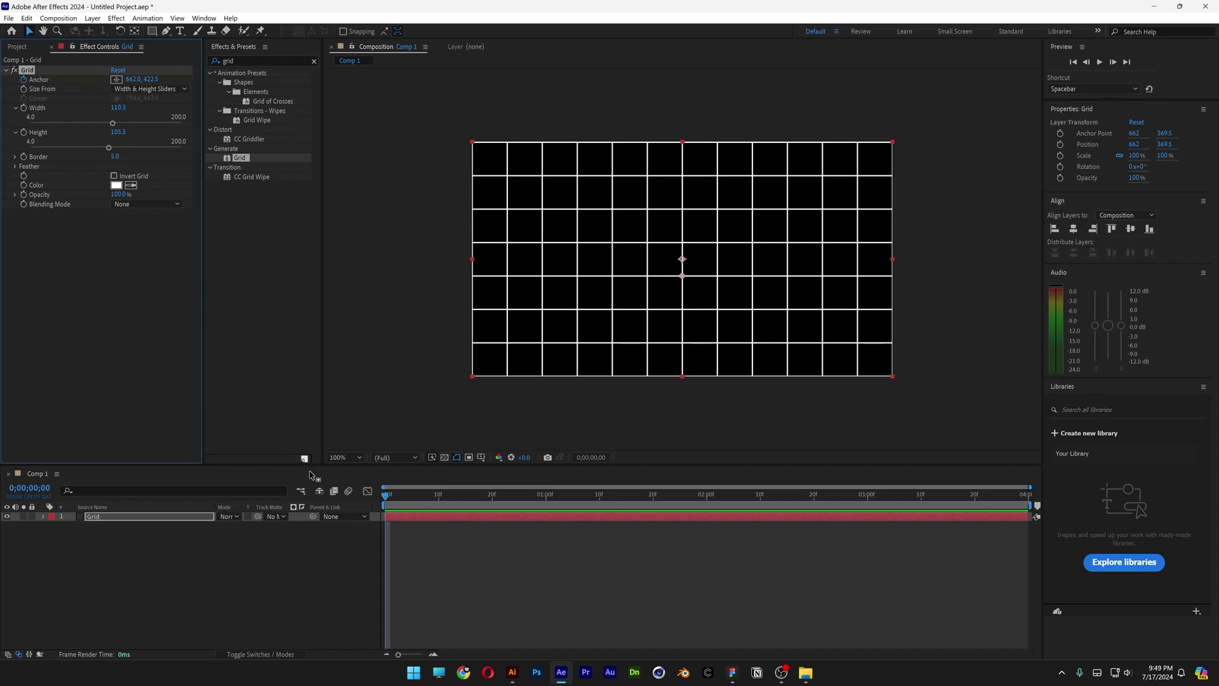
left_click_drag(402, 501, 1014, 500)
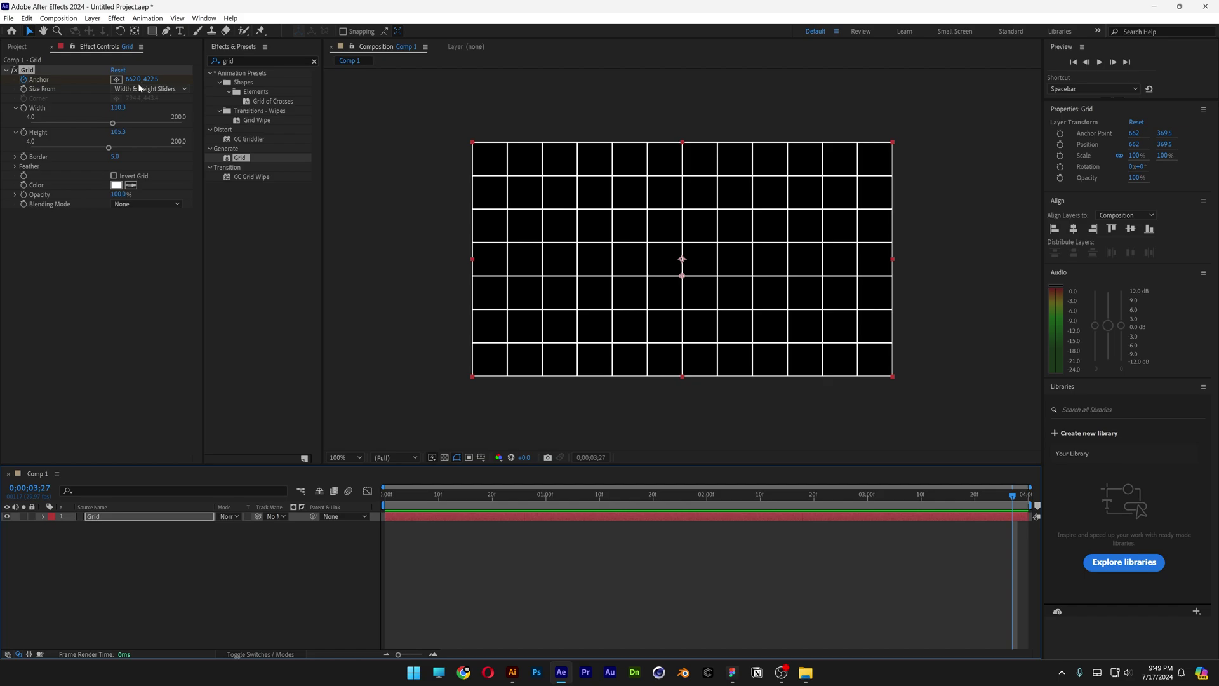
left_click_drag(133, 79, 47, 80)
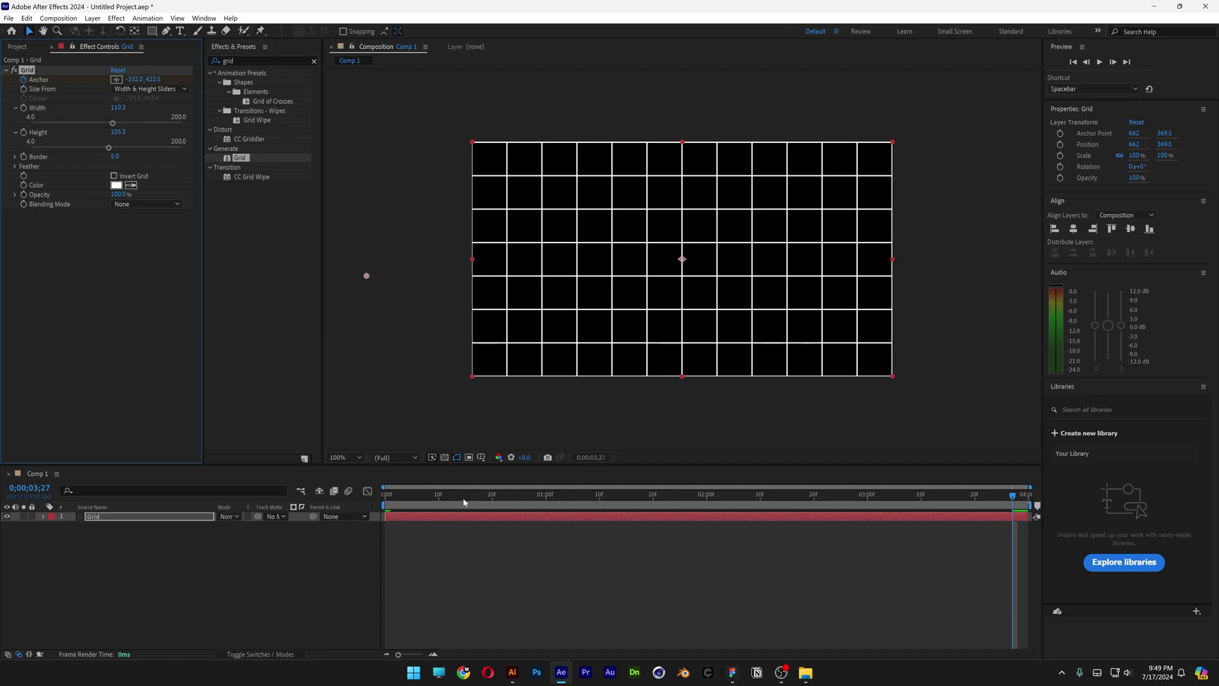
key("space")
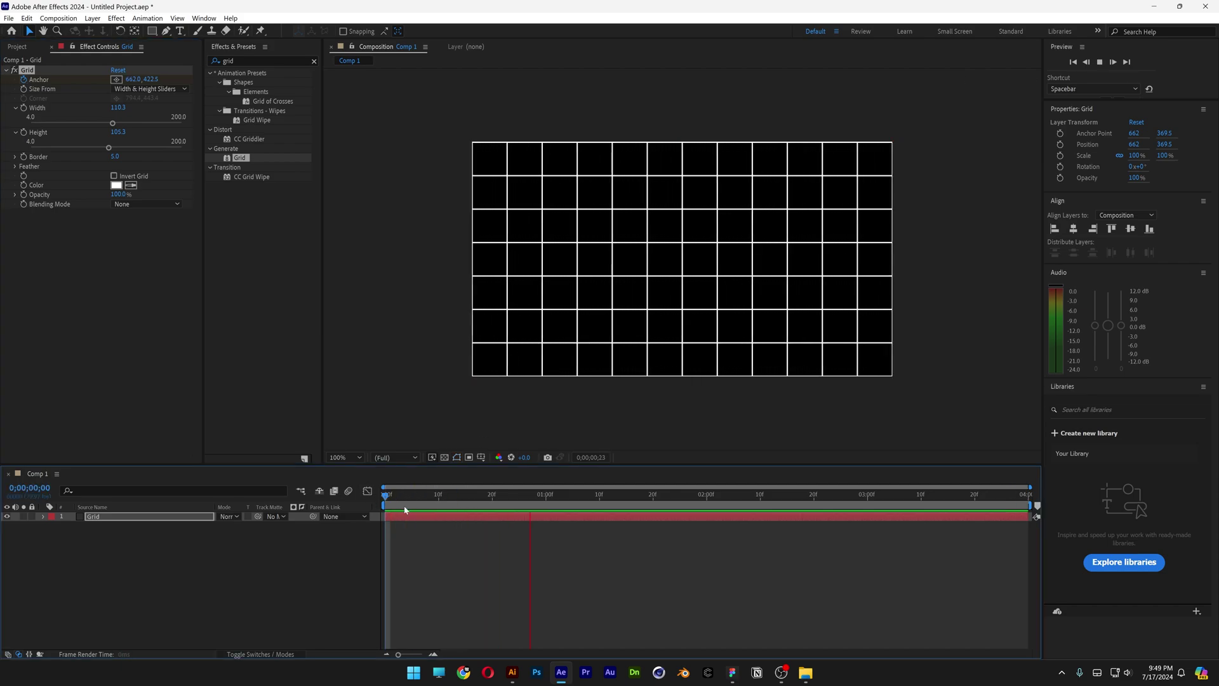
Reveal the Grid layer's keyframes and move the second Anchor keyframe to the end of the composition.
left_click(485, 517)
key("u")
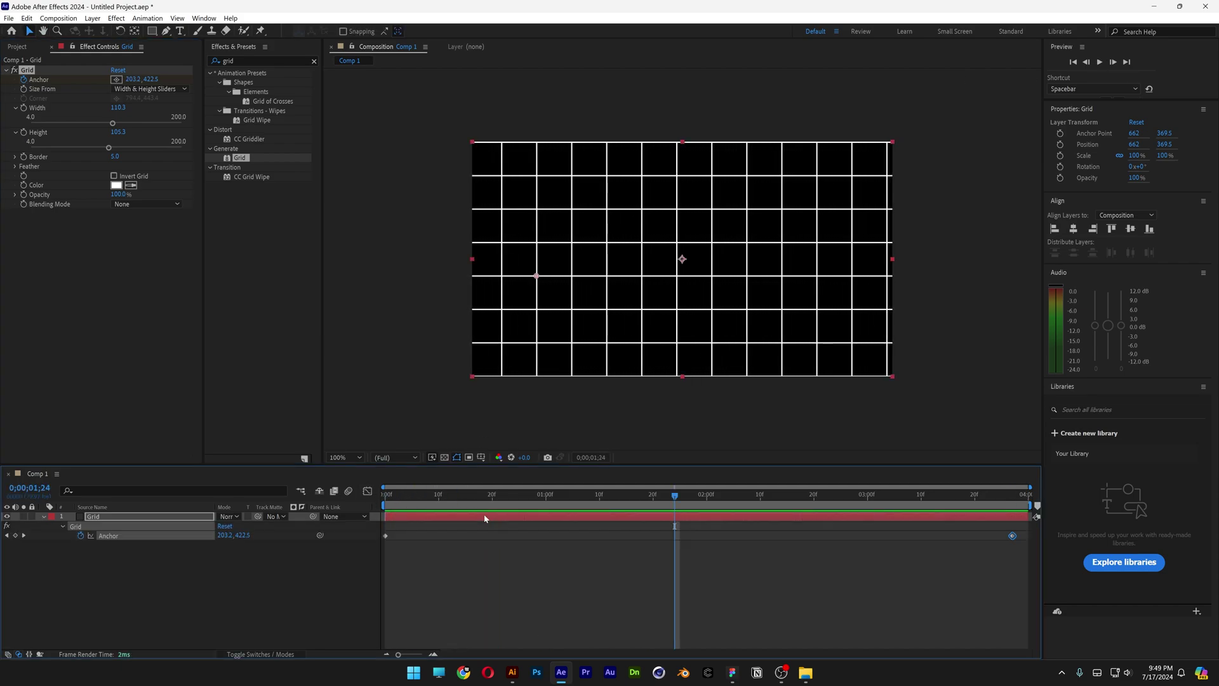
left_click(999, 588)
left_click_drag(1011, 535, 1028, 541)
left_click(386, 209)
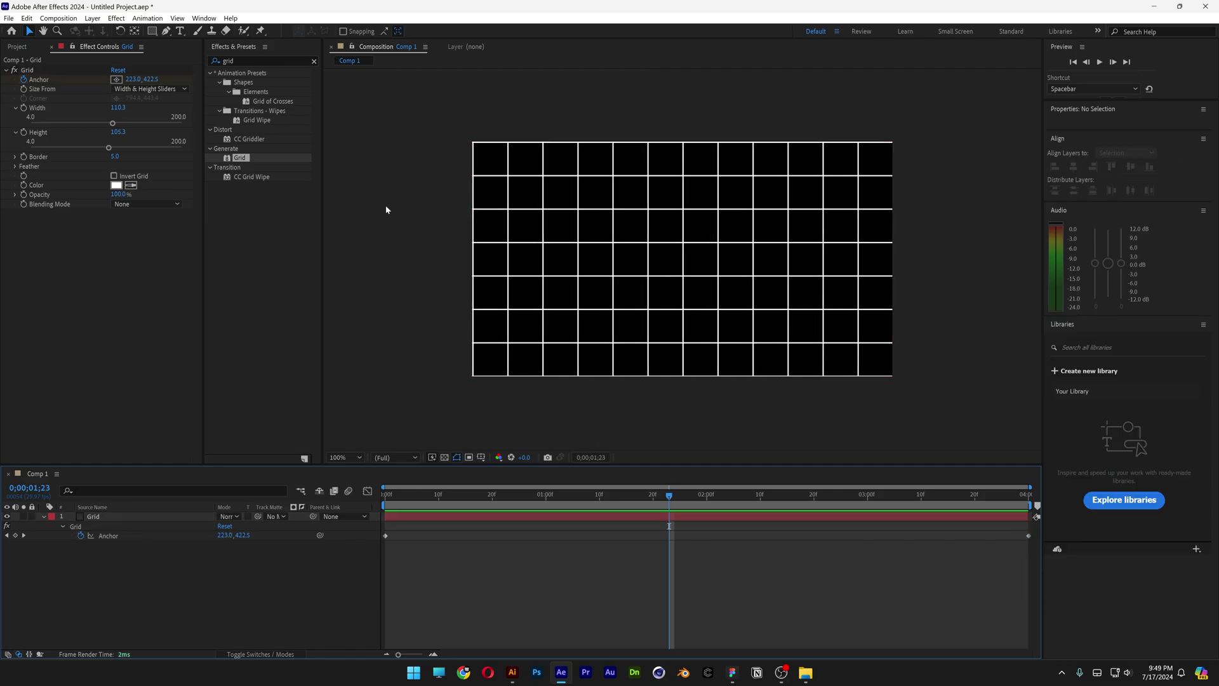
Apply Mesh Warp to the Grid layer with 3 rows and 5 columns, and return the playhead to 0;00;00;00.
left_click(253, 61)
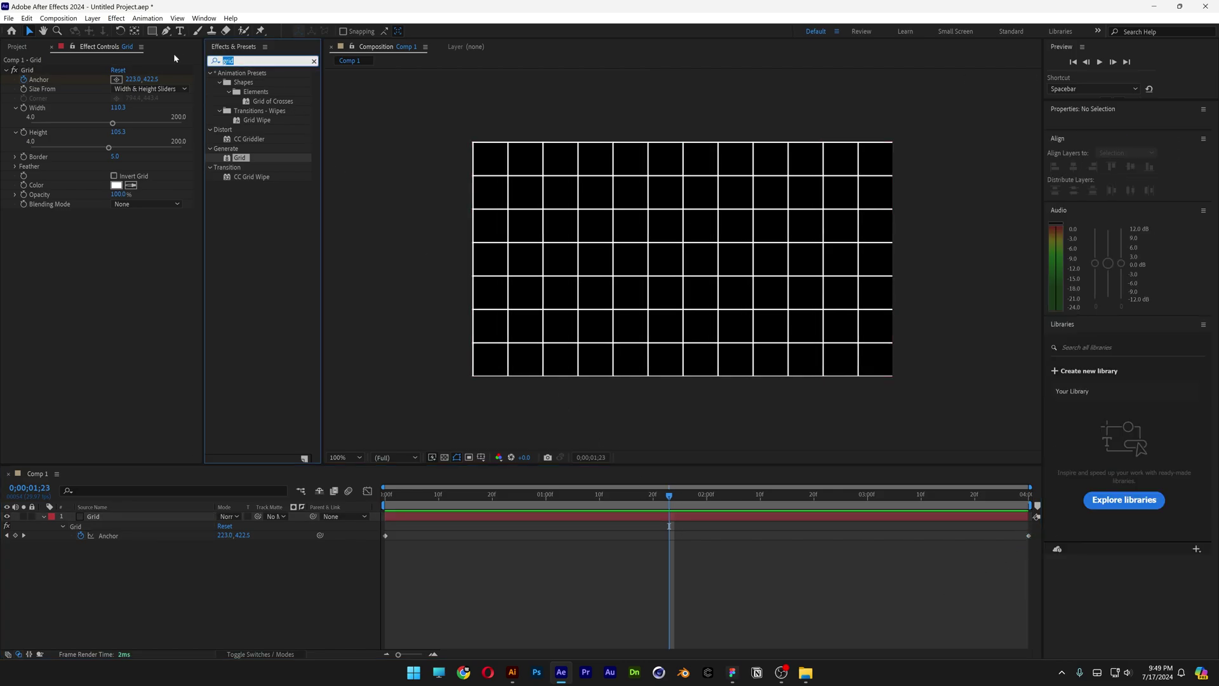
type("warp")
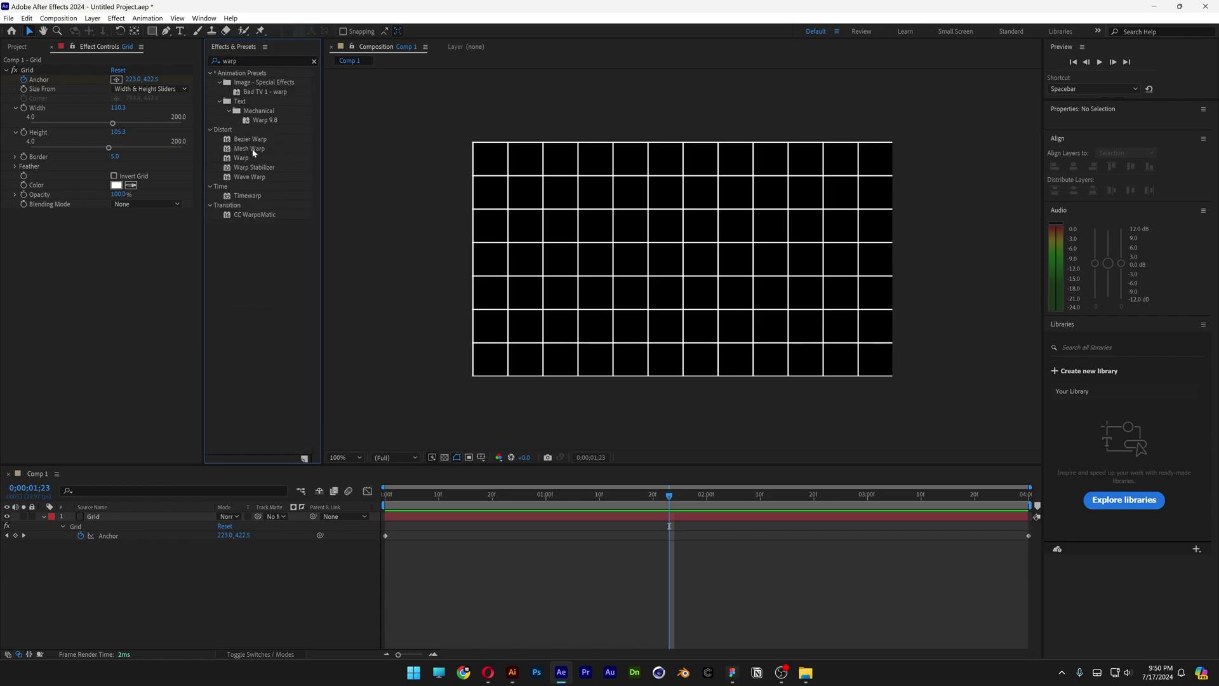
left_click(252, 150)
left_click_drag(209, 215, 134, 298)
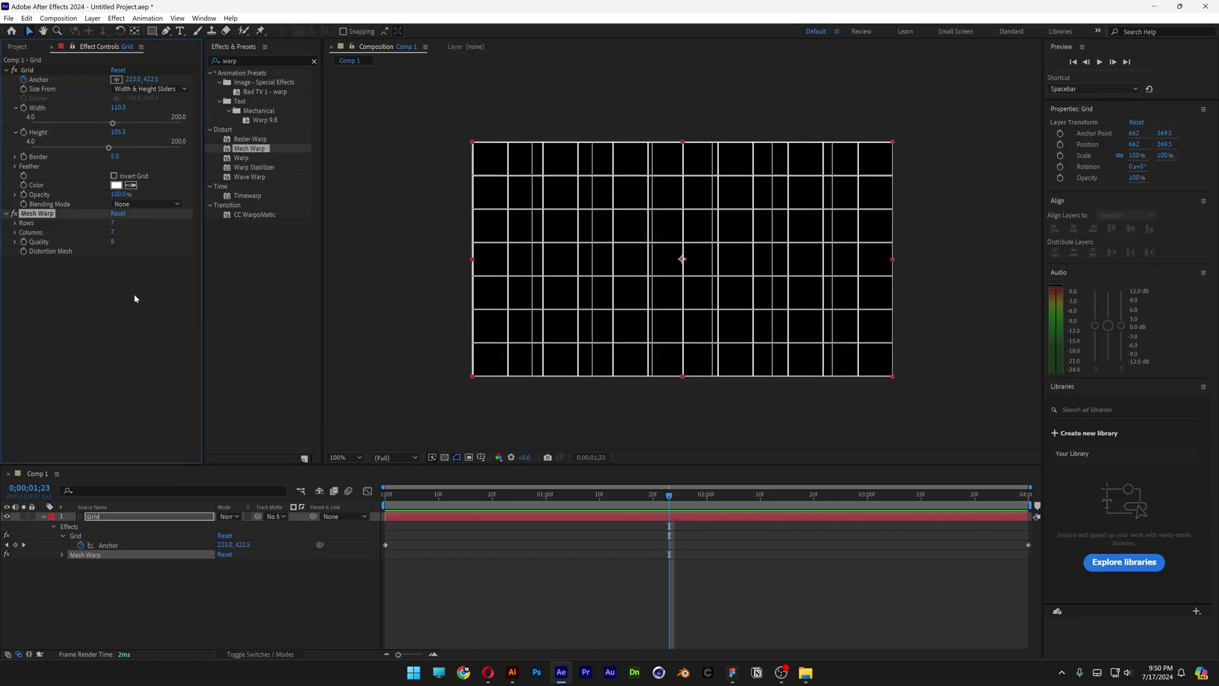
mouse_move(115, 228)
left_mouse_down()
mouse_move(102, 230)
mouse_move(114, 240)
left_mouse_up()
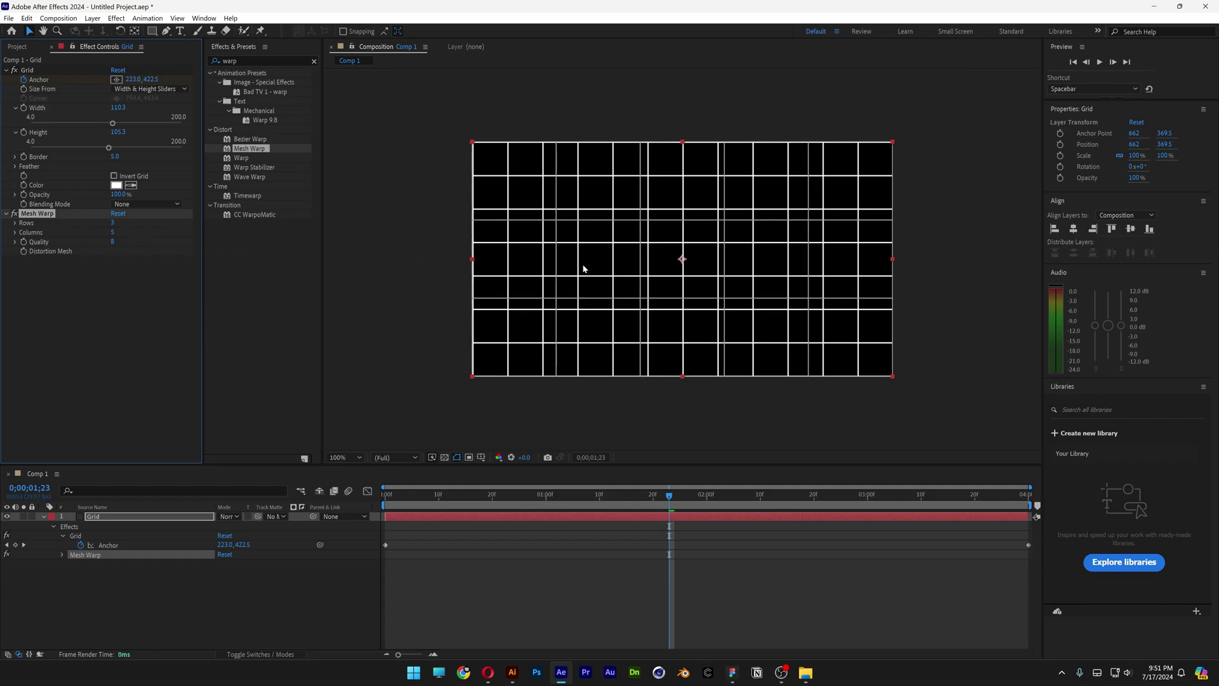
left_click_drag(627, 506, 383, 488)
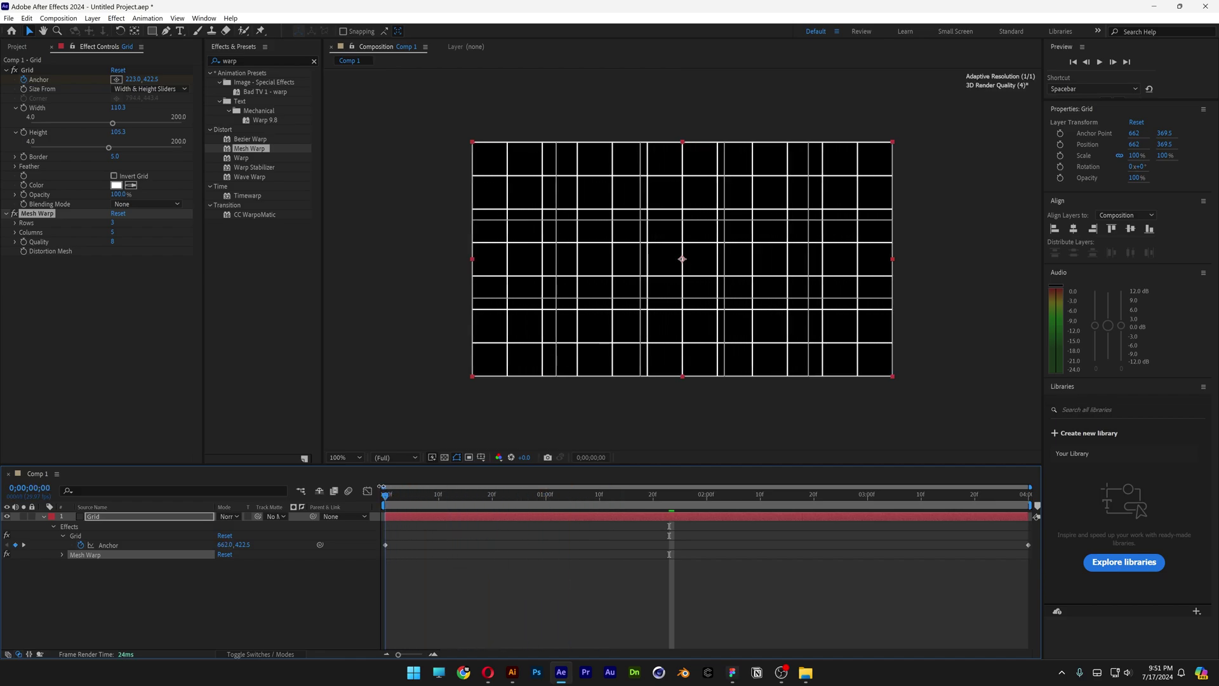
Keyframe Mesh Warp's Distortion Mesh unwarped at 0;00;00;00, and pull its points into a wavy distortion at 0;00;01;10.
left_click(25, 253)
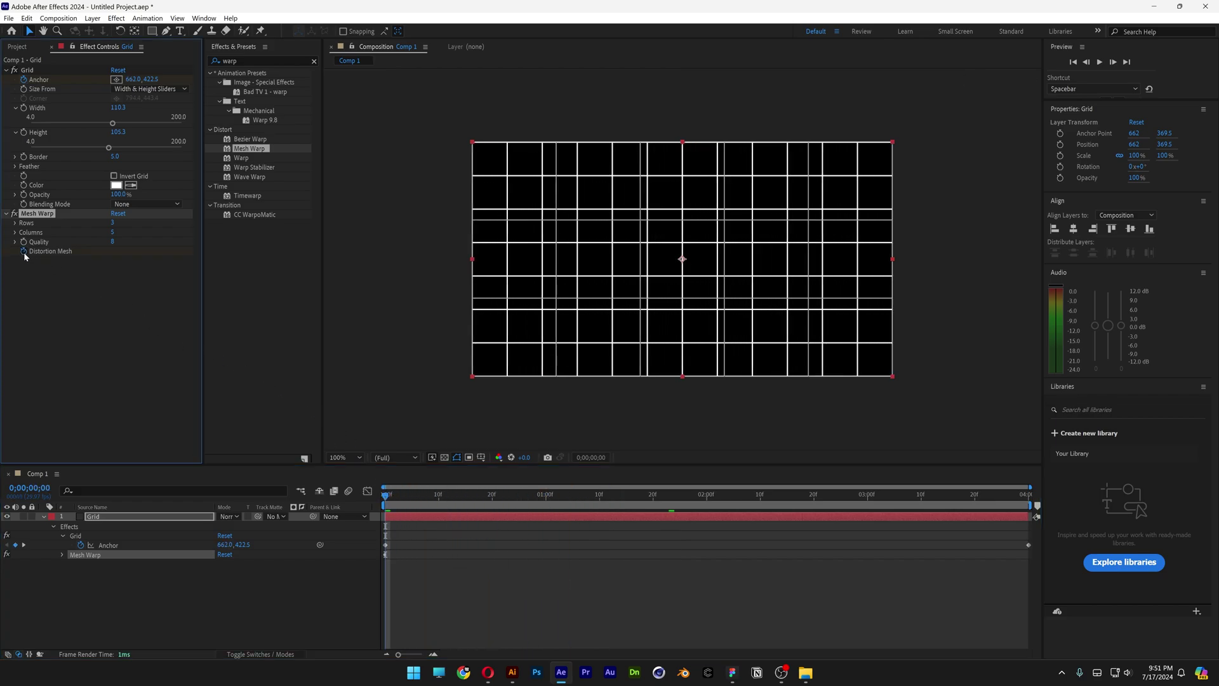
left_click(601, 495)
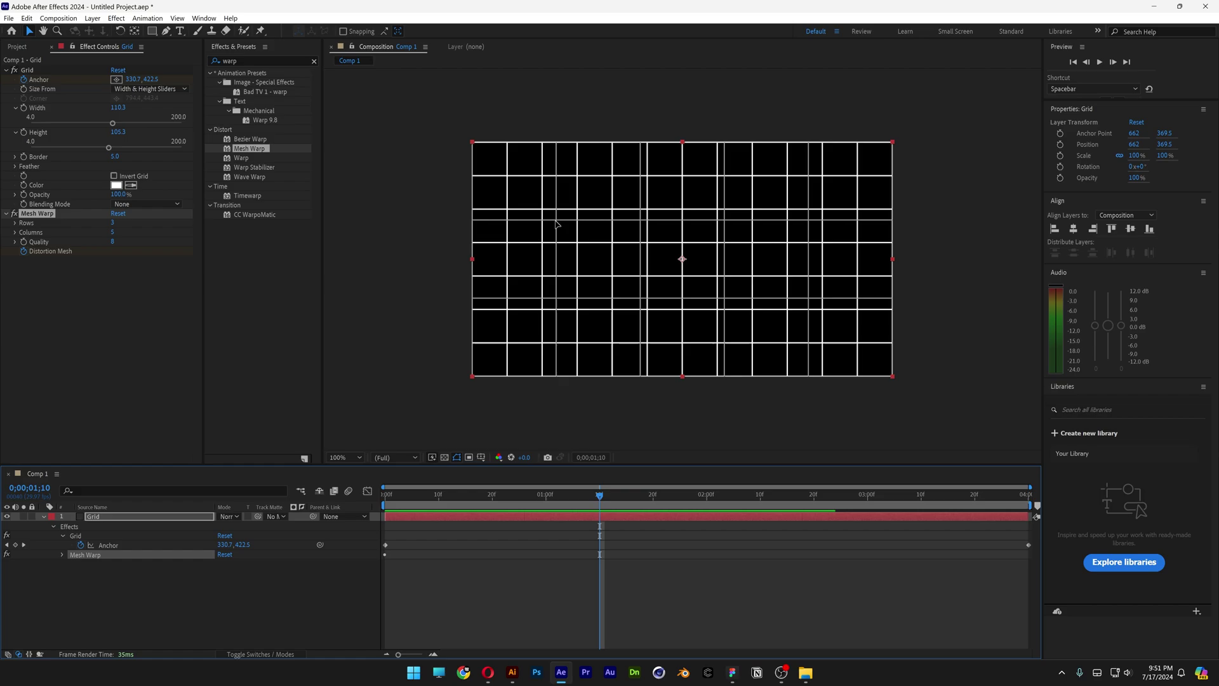
left_click_drag(558, 225, 551, 296)
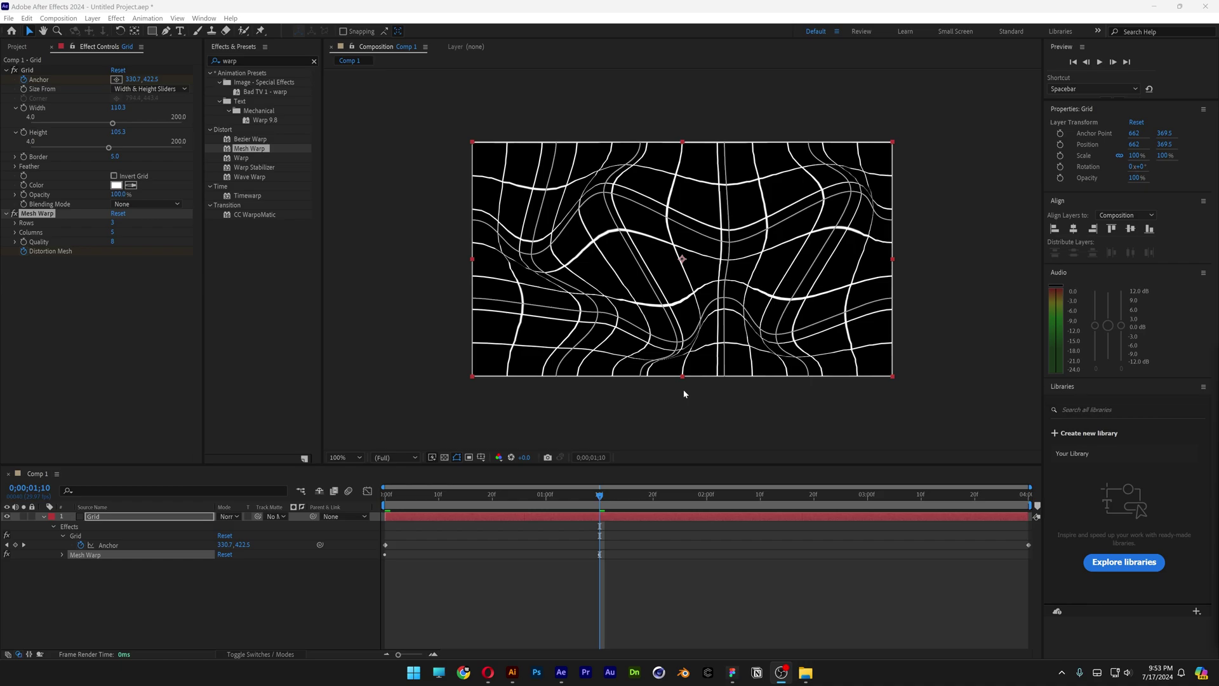
Reveal the Grid layer's keyframes and copy the warped Distortion Mesh keyframe to 0;00;02;20.
key("u")
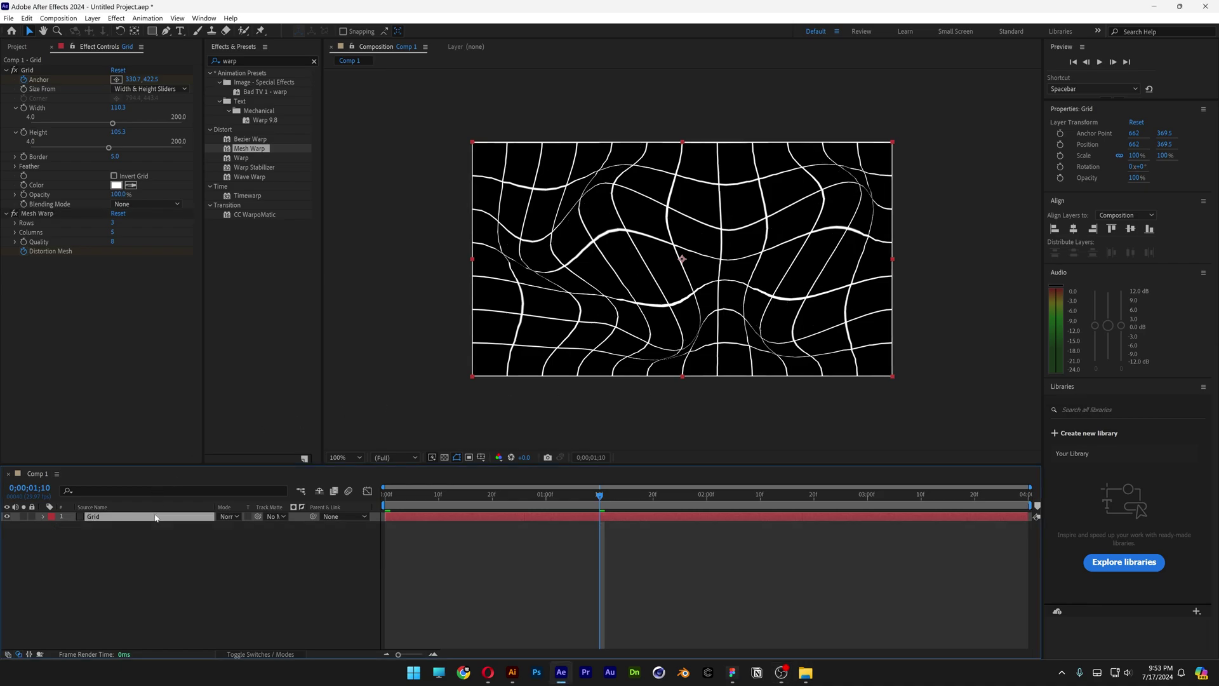
key("u")
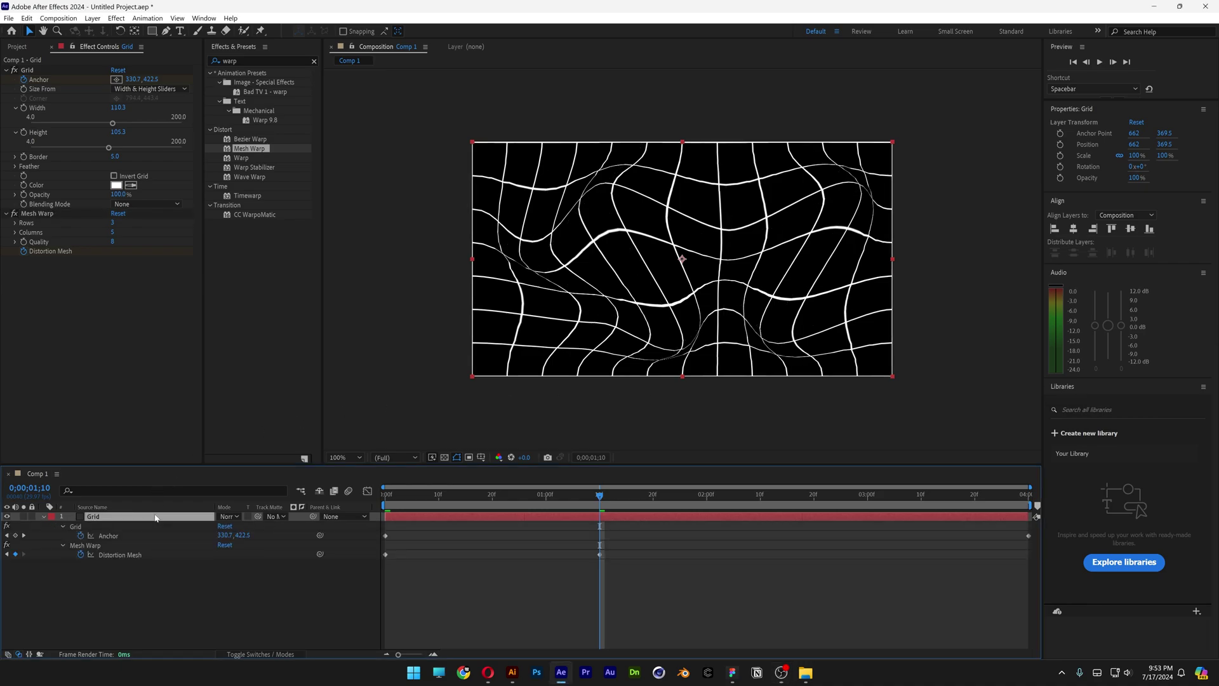
left_click_drag(666, 605, 550, 544)
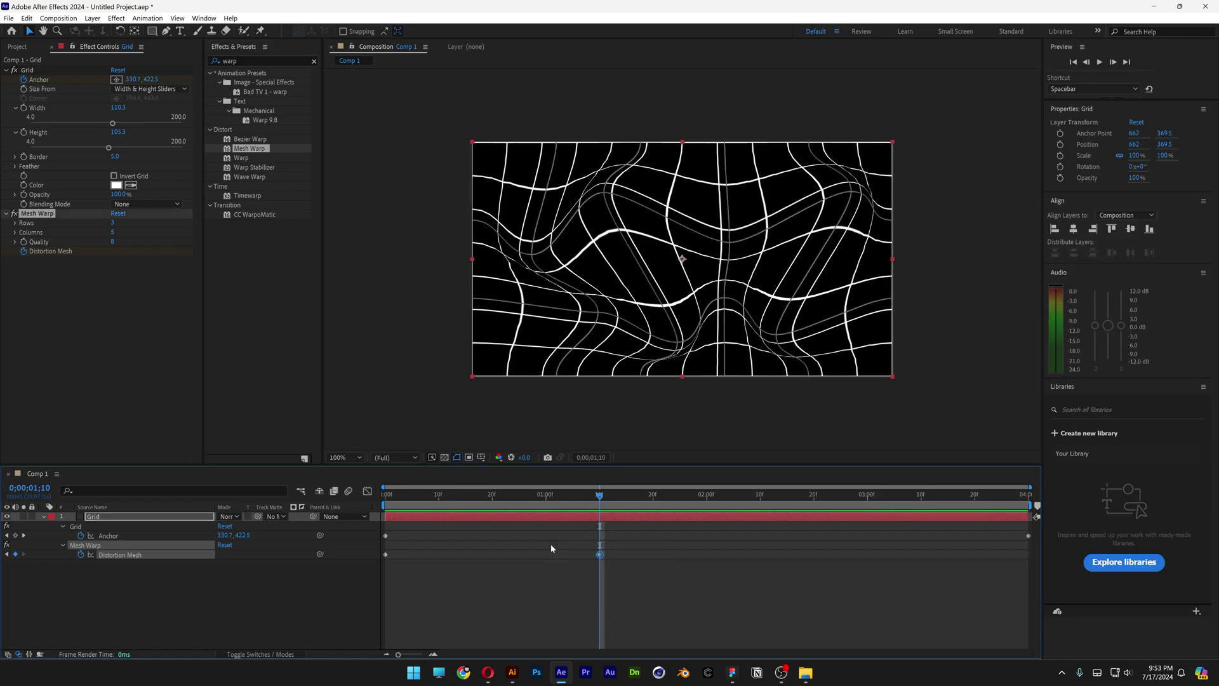
left_click(816, 502)
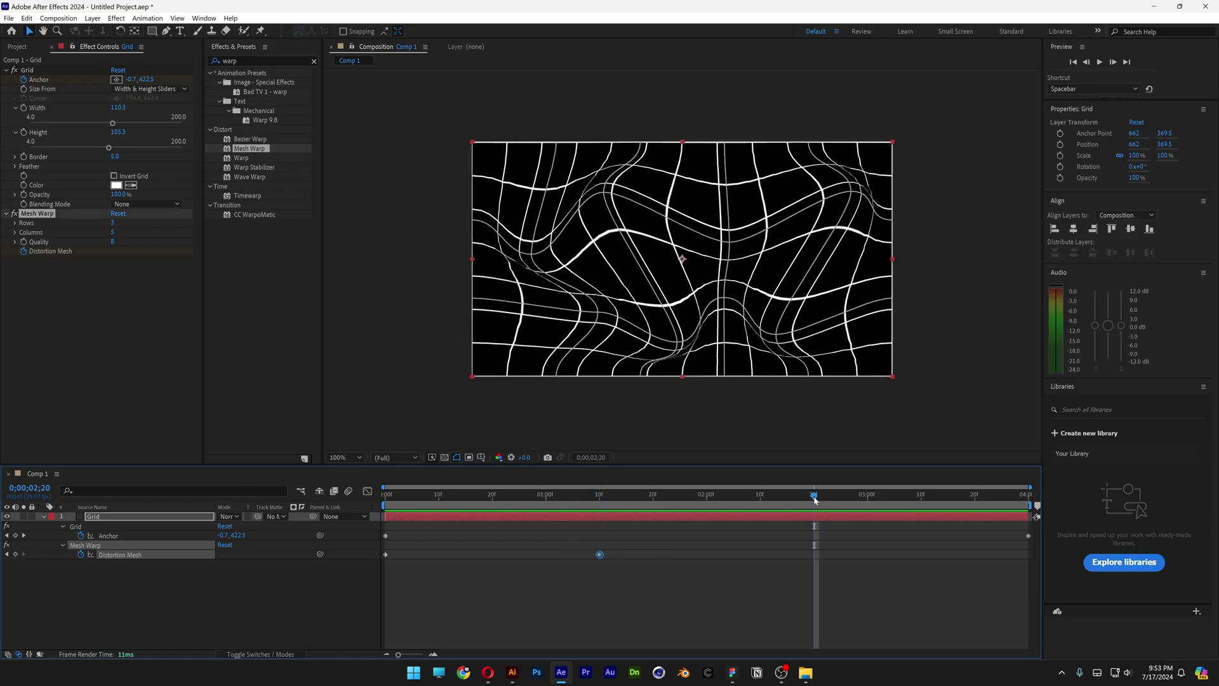
key("ctrl+v")
Copy the first, unwarped Distortion Mesh keyframe to near the end of the composition.
left_click(462, 562)
left_click(386, 555)
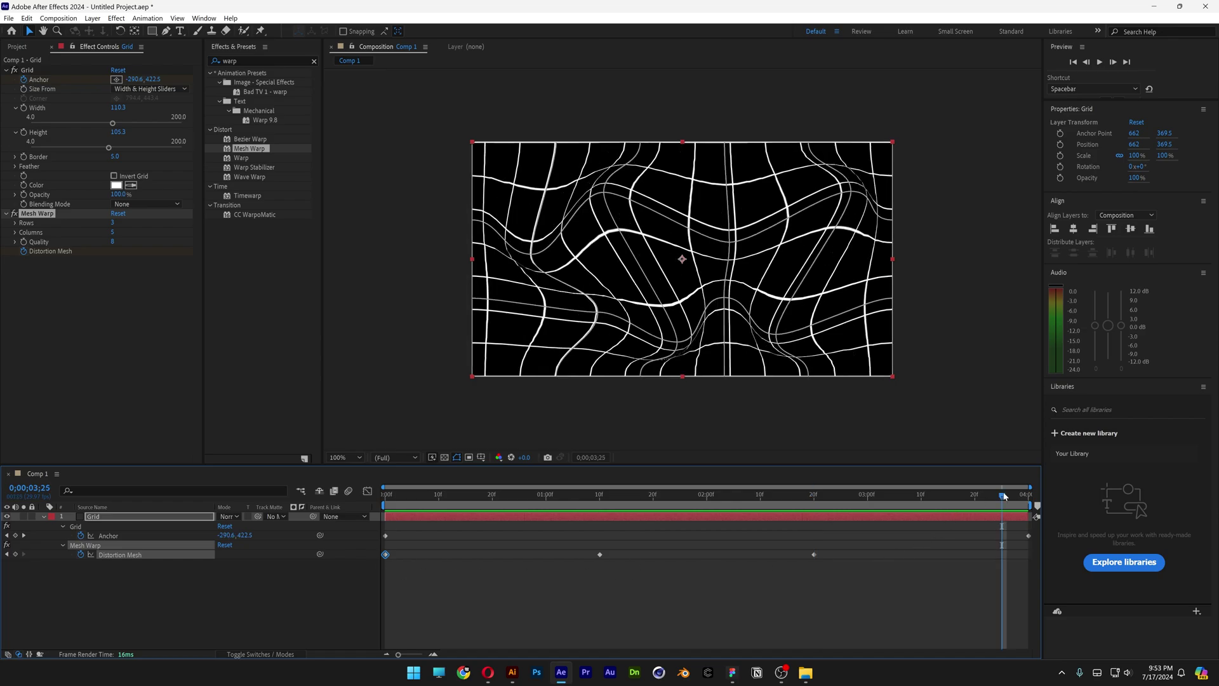
left_click(1003, 496)
key("ctrl+v")
Apply Easy Ease to all the Distortion Mesh keyframes.
left_click_drag(1012, 557, 386, 558)
right_click(385, 556)
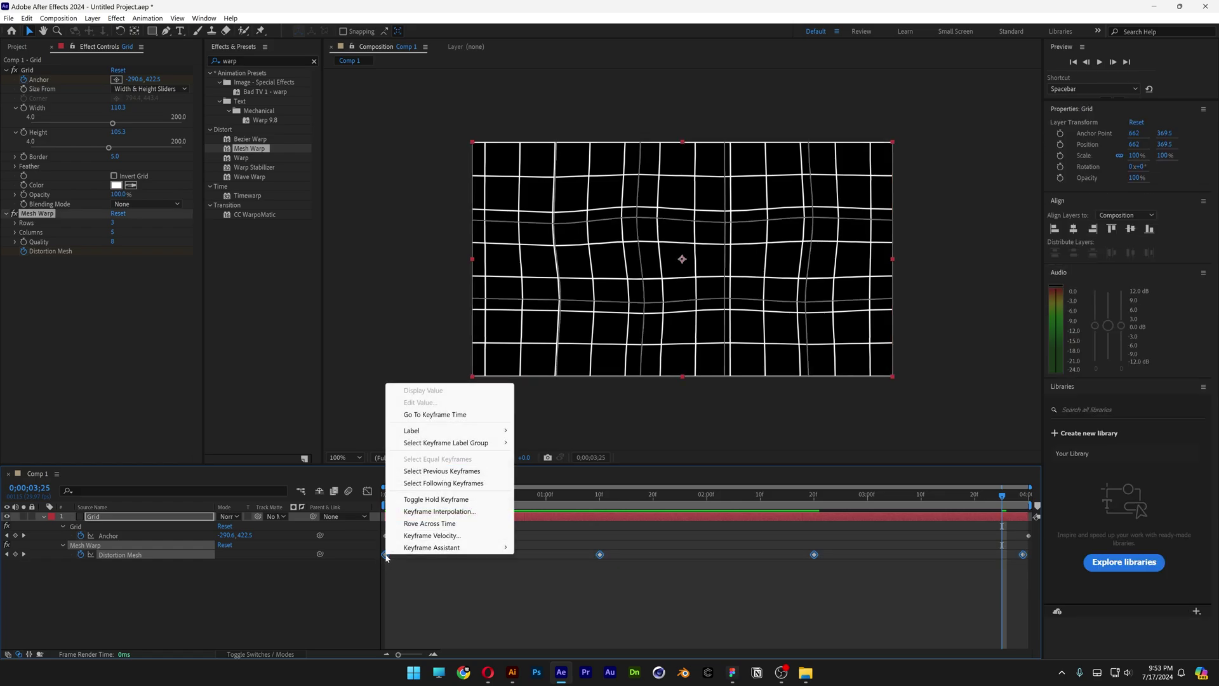
mouse_move(444, 547)
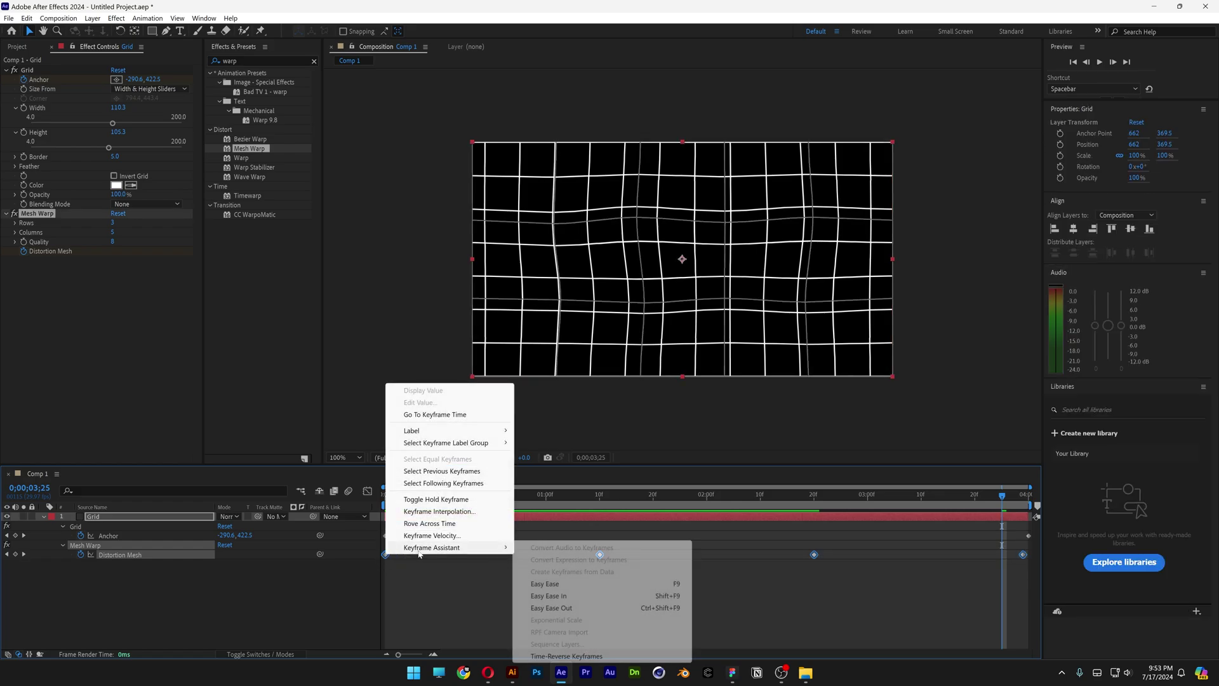
left_click(549, 584)
Align the last Distortion Mesh keyframe with the composition's end and preview the warped grid animation.
left_click(1026, 568)
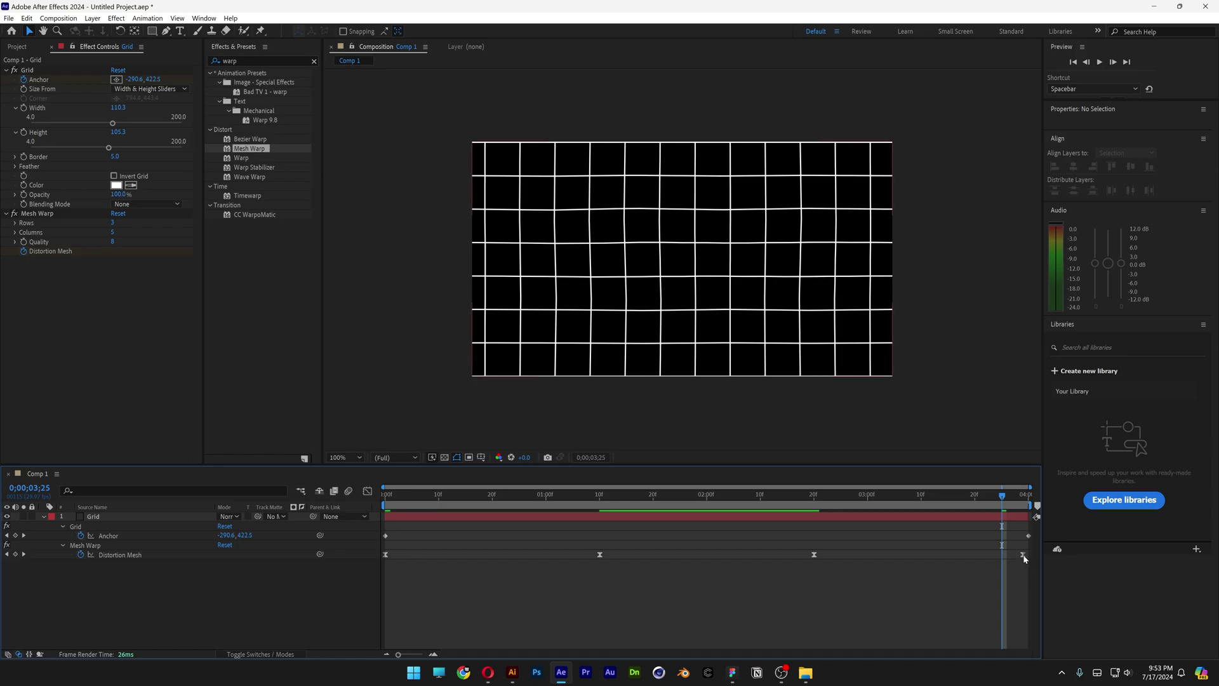
key("space")
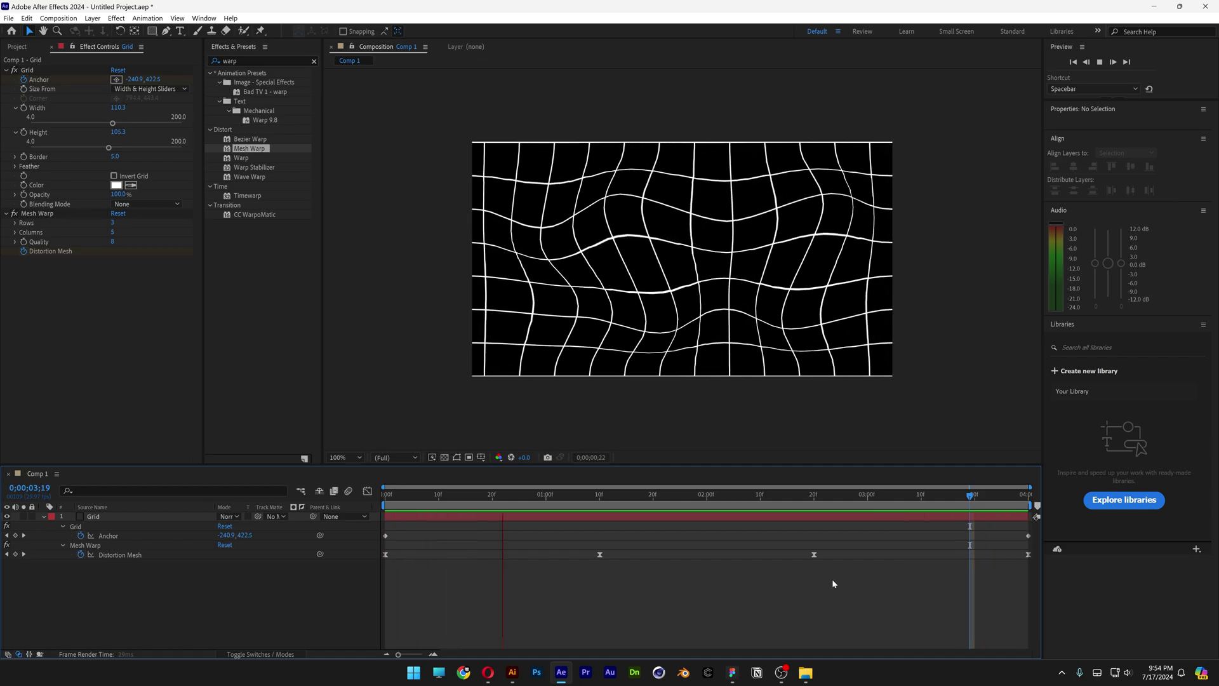
key("space")
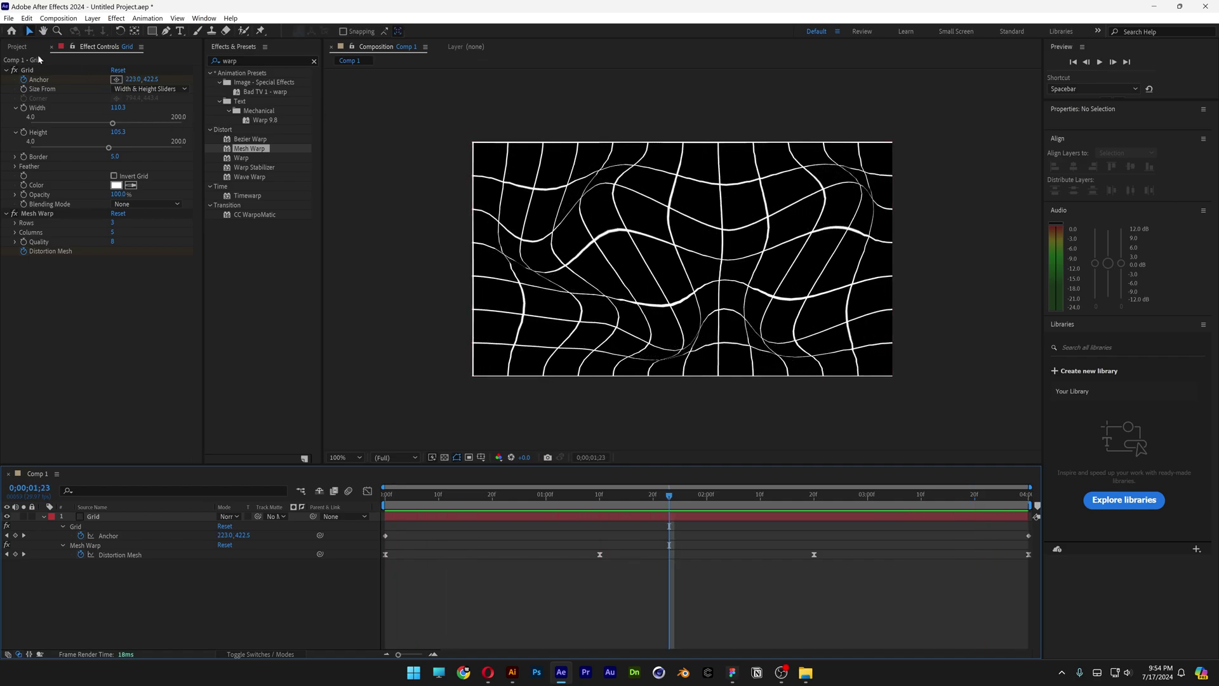
Create a composition named Final Comp at HD 1920x1080, 29.97 fps, with a duration of 0;00;04;00.
left_click(18, 46)
right_click(68, 221)
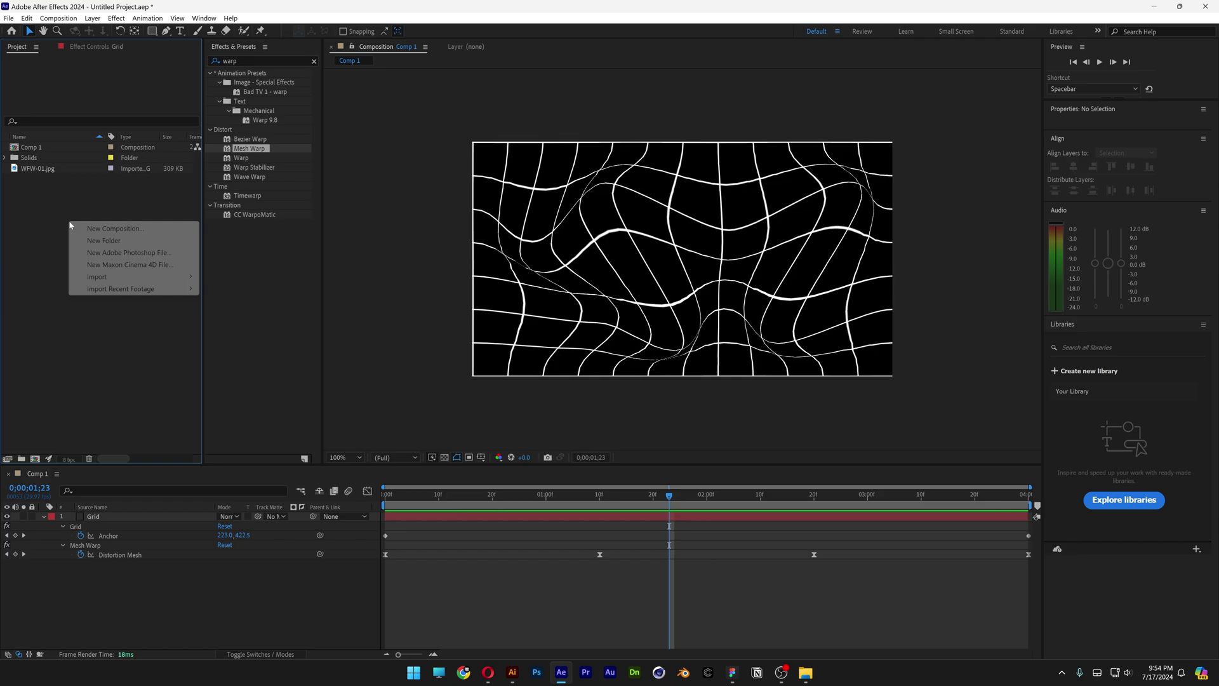
left_click(112, 227)
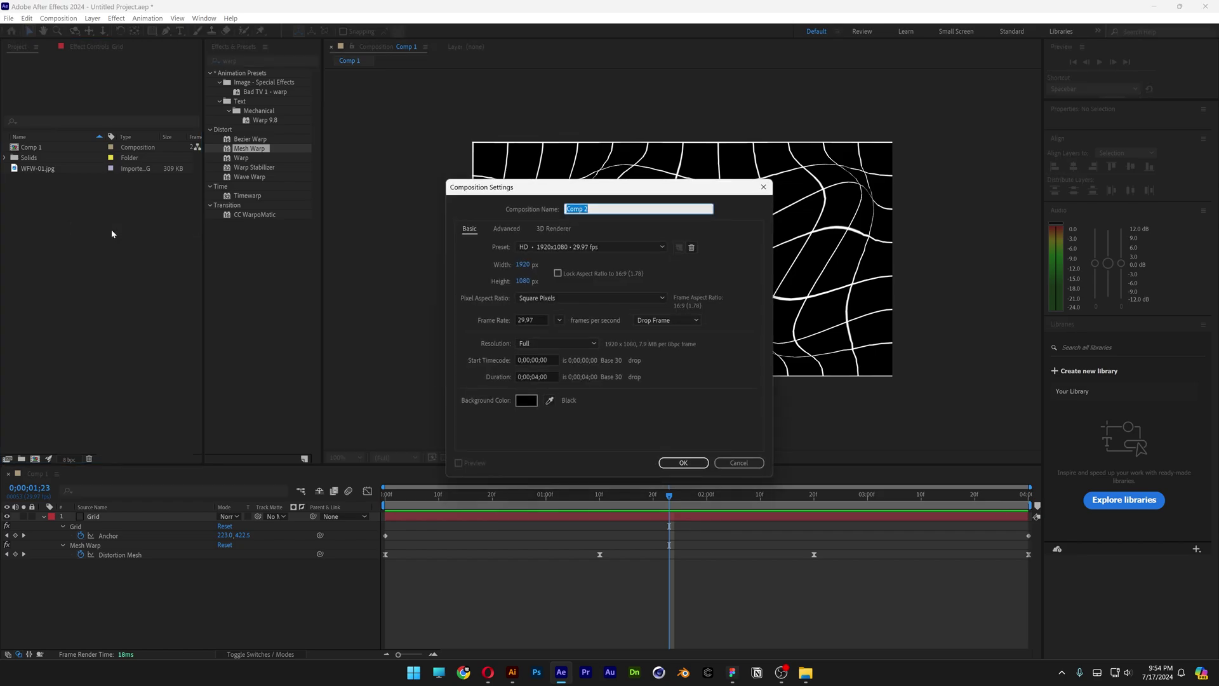
type("Final Comp")
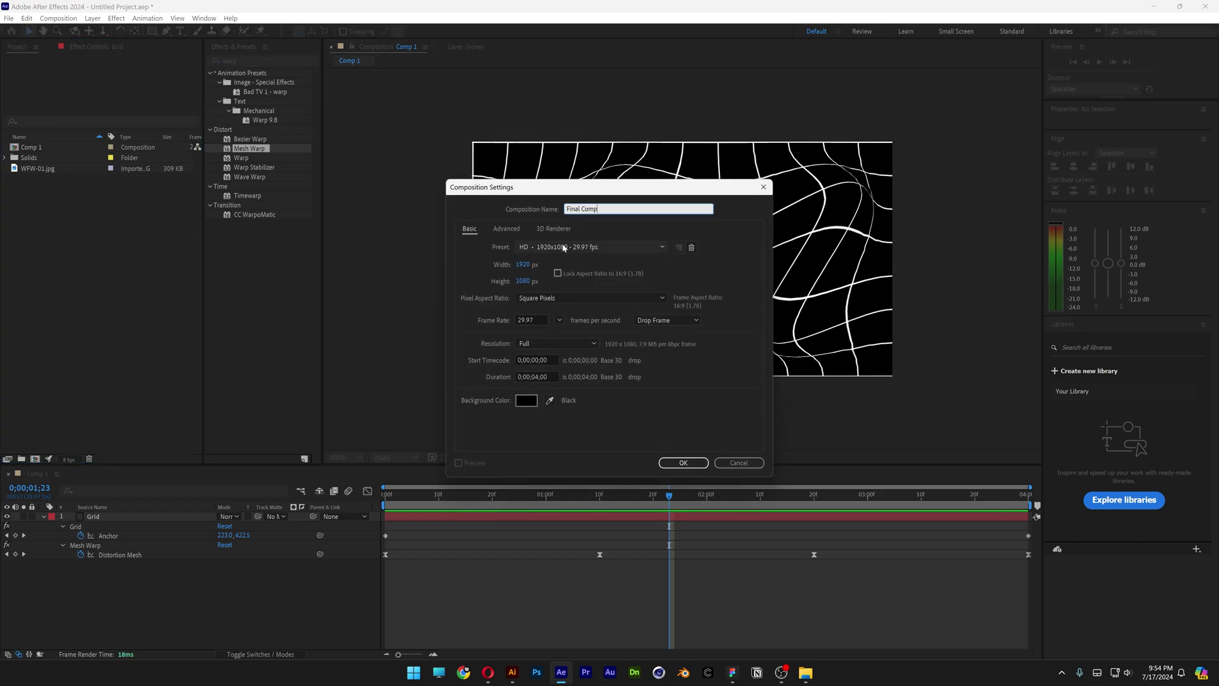
left_click(590, 246)
left_click(594, 300)
left_click(523, 377)
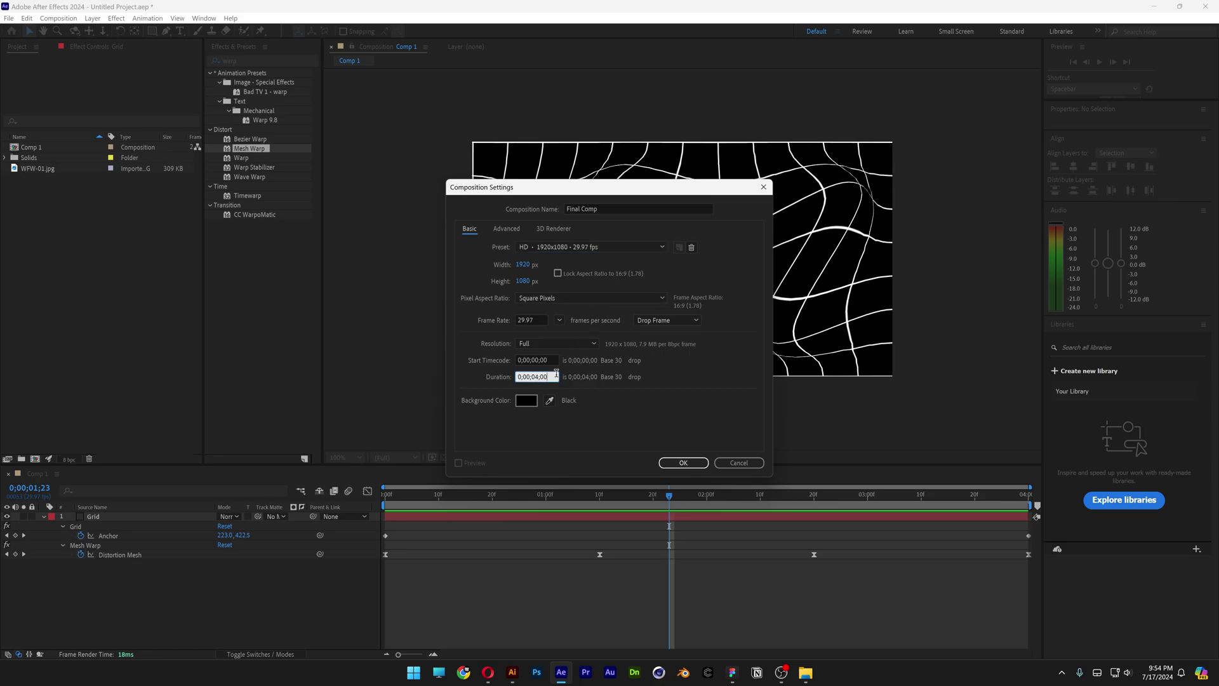
left_click(683, 462)
Add WFW-01.jpg to Final Comp, fitted to the frame, as a locked reference layer at 17% opacity.
left_click_drag(1168, 127, 677, 258)
key("ctrl+alt+f")
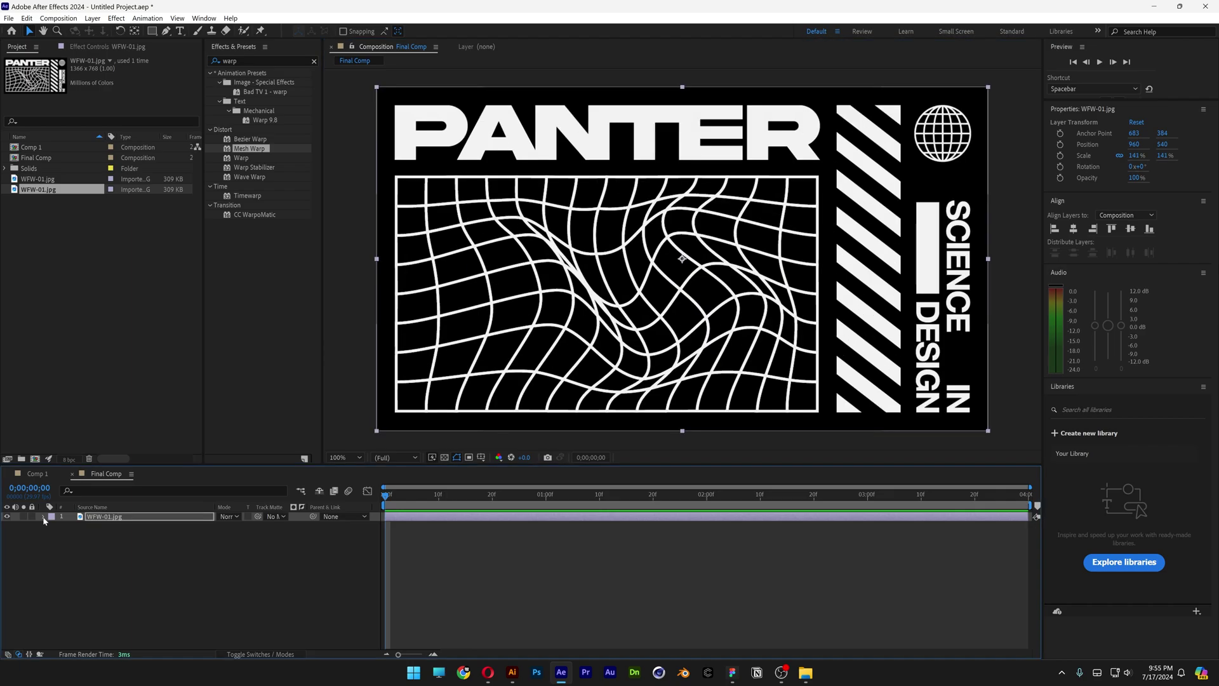
left_click_drag(222, 576, 48, 514)
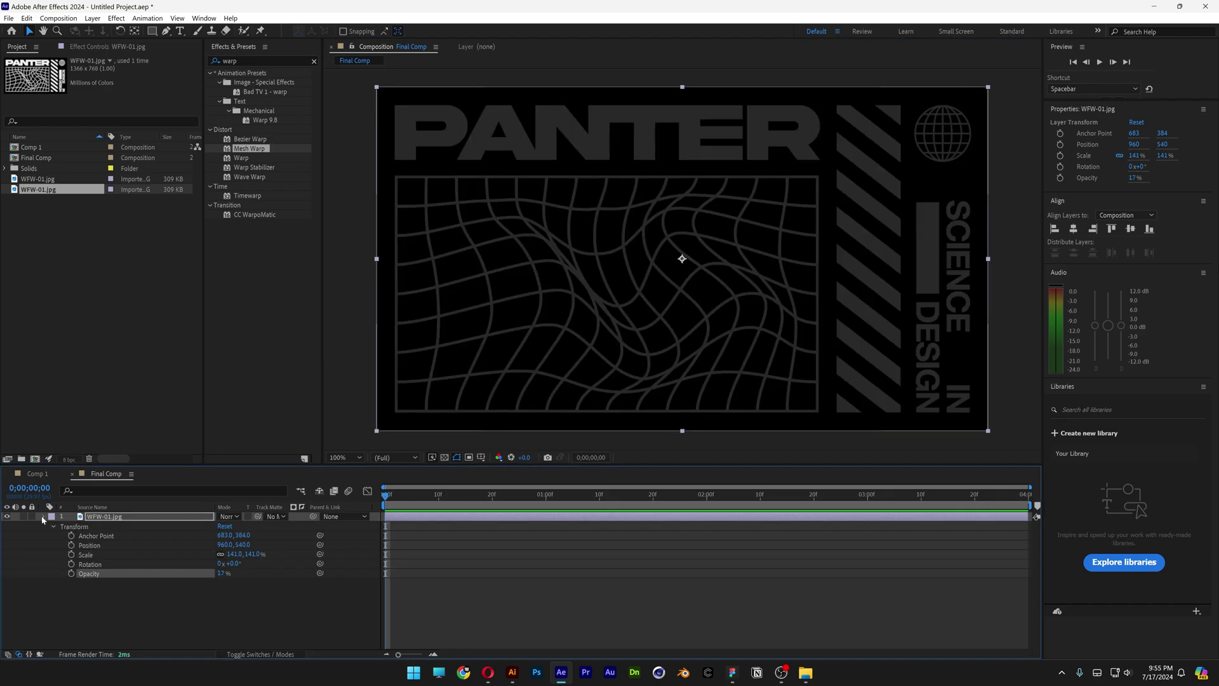
left_click(32, 516)
left_click(157, 540)
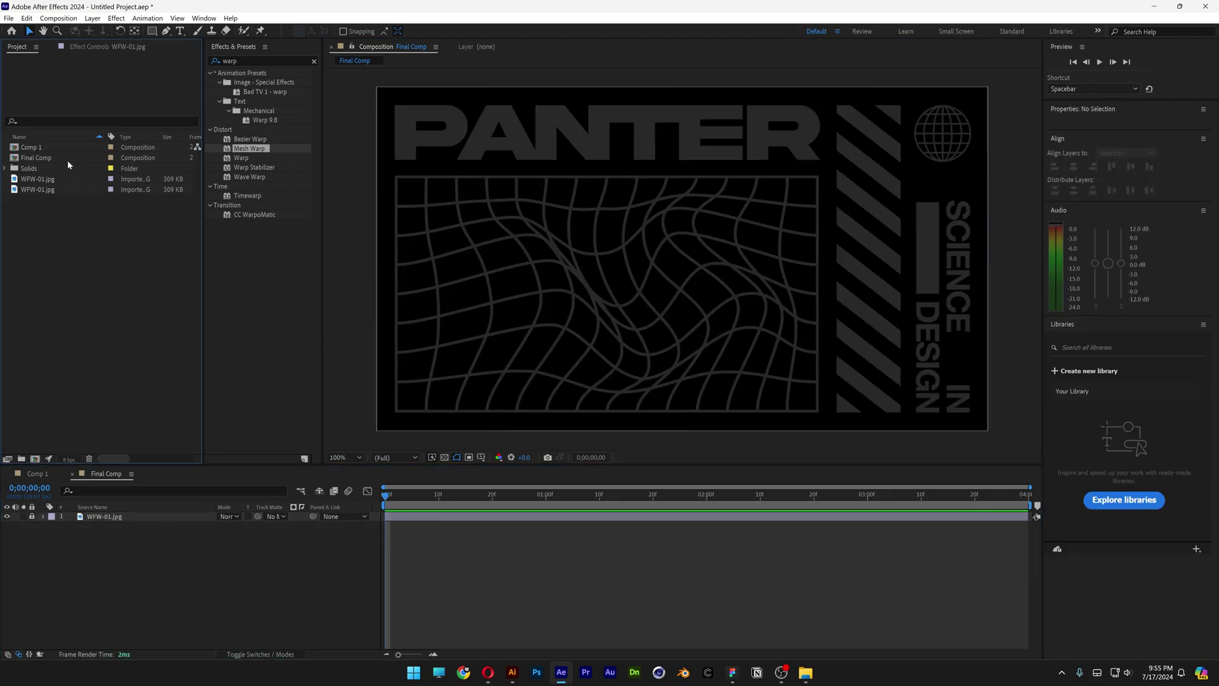
Add Comp 1 above the reference image as a layer named Wireframes, and position it over the poster's warped grid.
left_click_drag(35, 149, 120, 518)
right_click(114, 519)
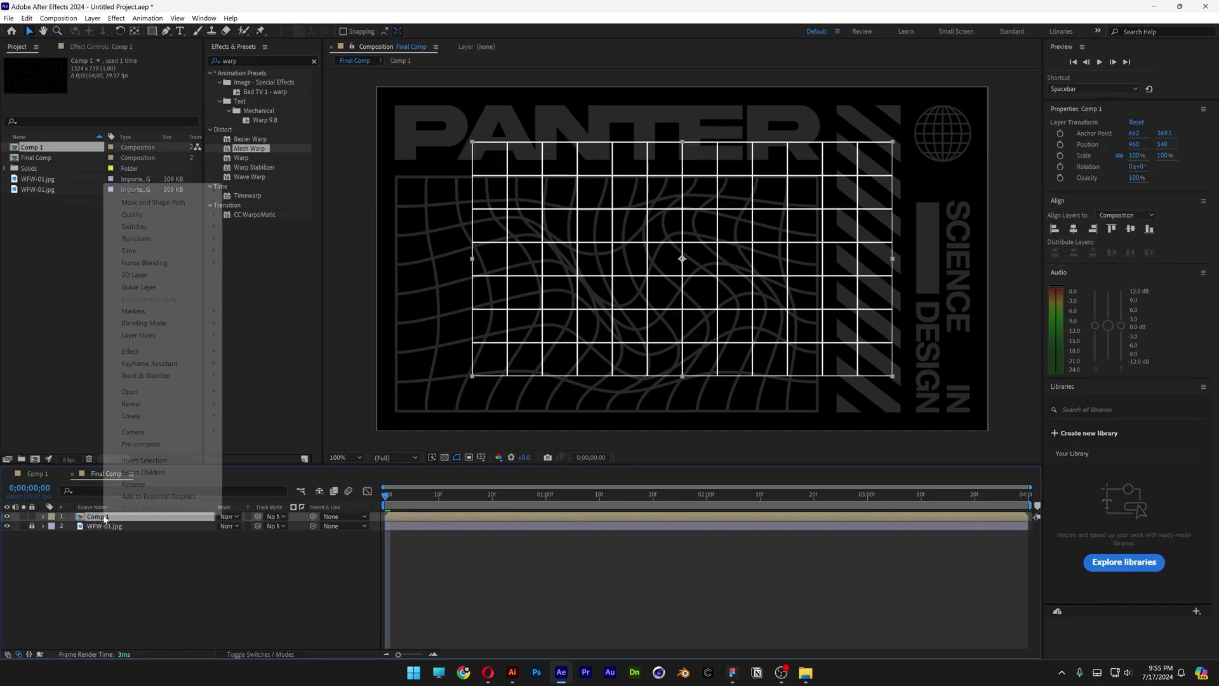
left_click(141, 485)
type("Wireframes")
key("Return")
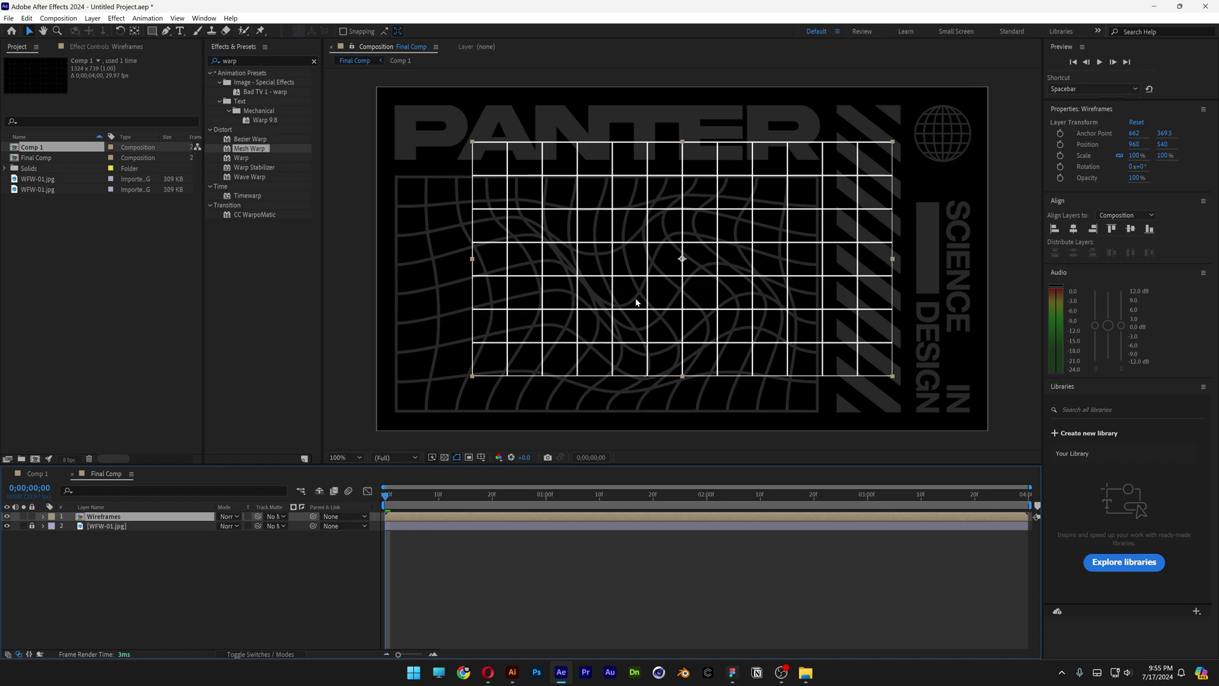
left_click_drag(651, 258, 576, 293)
Add the text PANTER in Akira Expanded Super Bold near the start of the reference title.
left_click(181, 31)
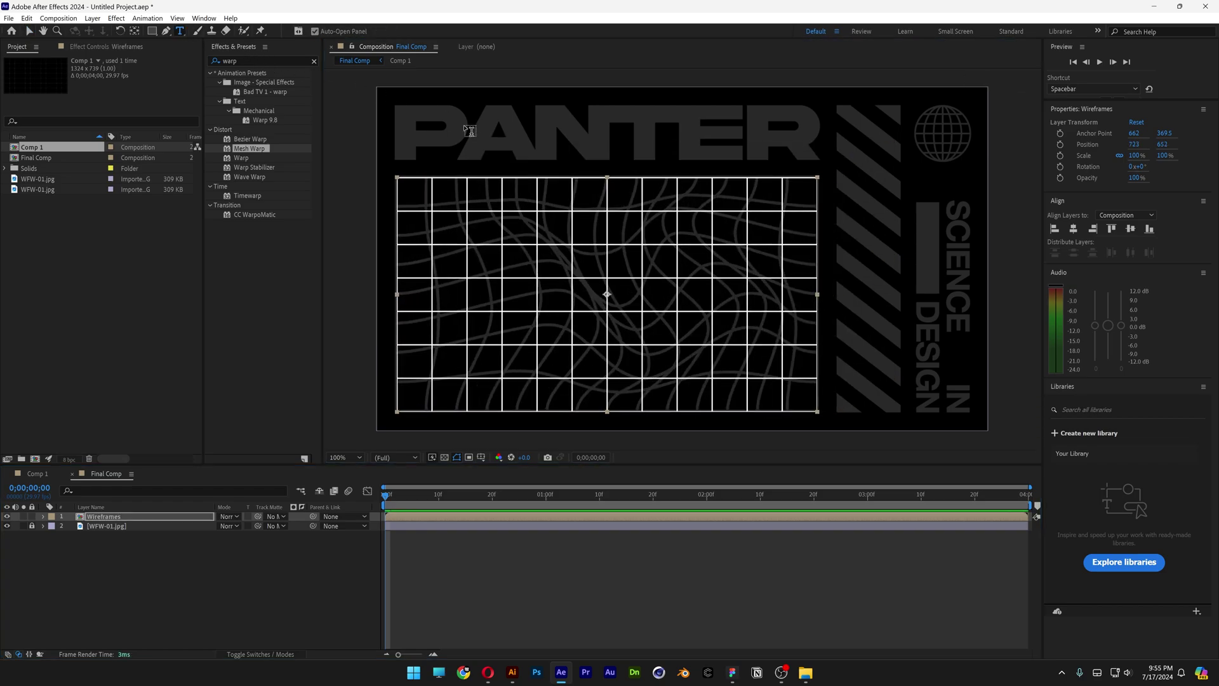
left_click(408, 138)
type("PANTER")
key("Escape")
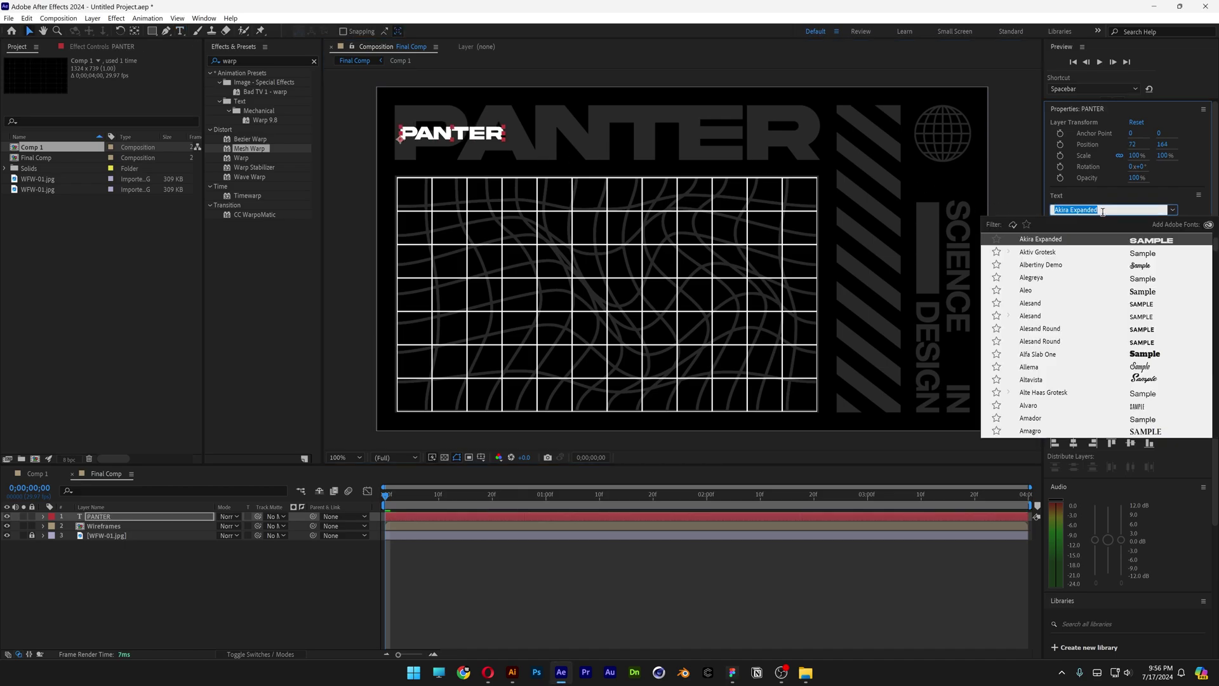
Align the PANTER text with the reference title's lower-left corner and scale it to 410%.
scroll(342, 82, "up", 2)
left_click_drag(483, 188, 460, 226)
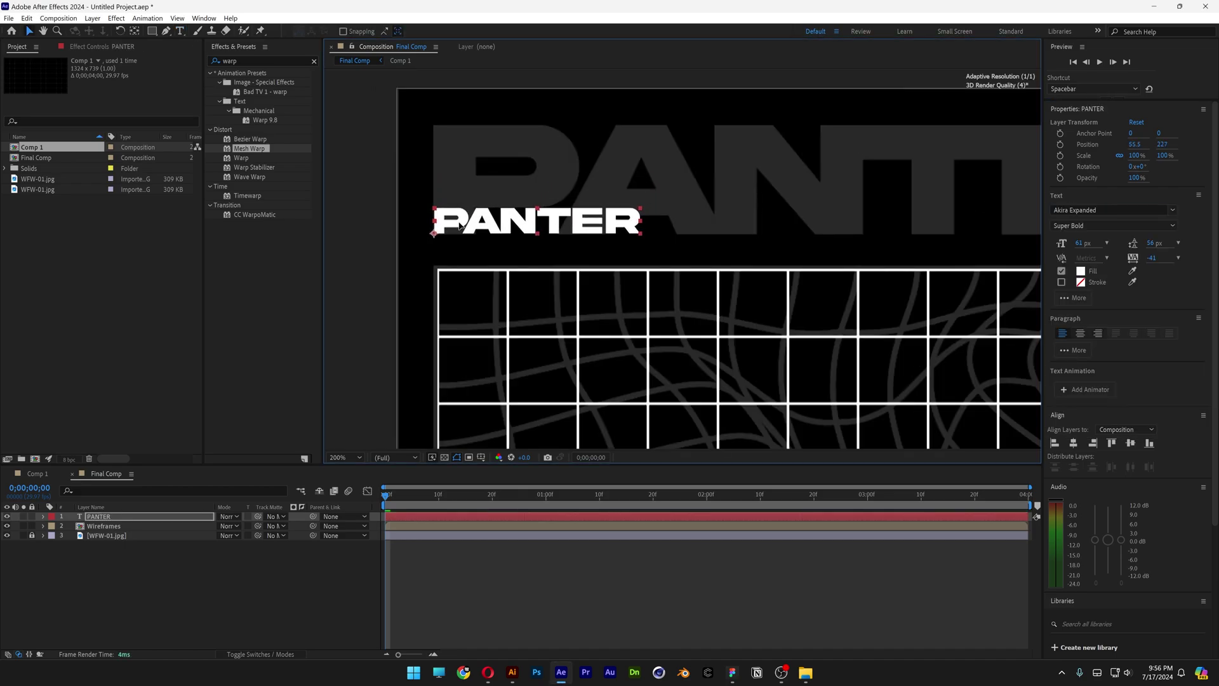
key("comma")
key("s")
left_click_drag(233, 525, 430, 525)
key("alt+slash")
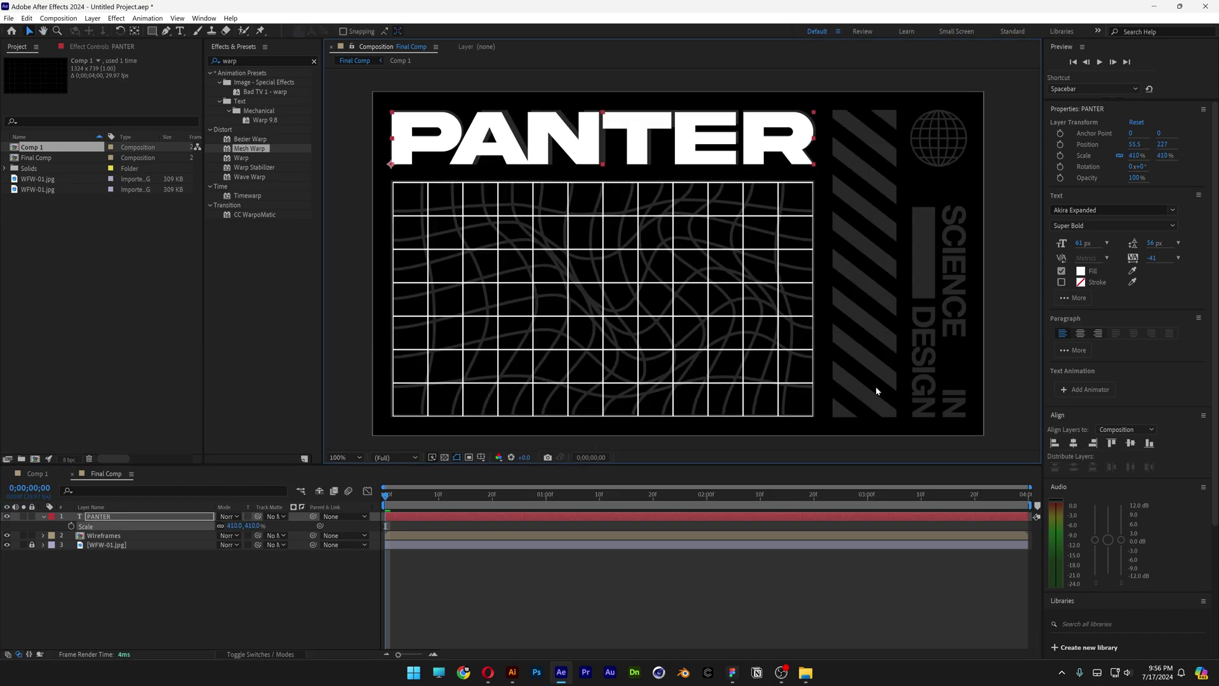
Draw a diagonal line with the Pen tool across the uppermost stripe of the reference, extending past both its ends.
left_click(868, 165)
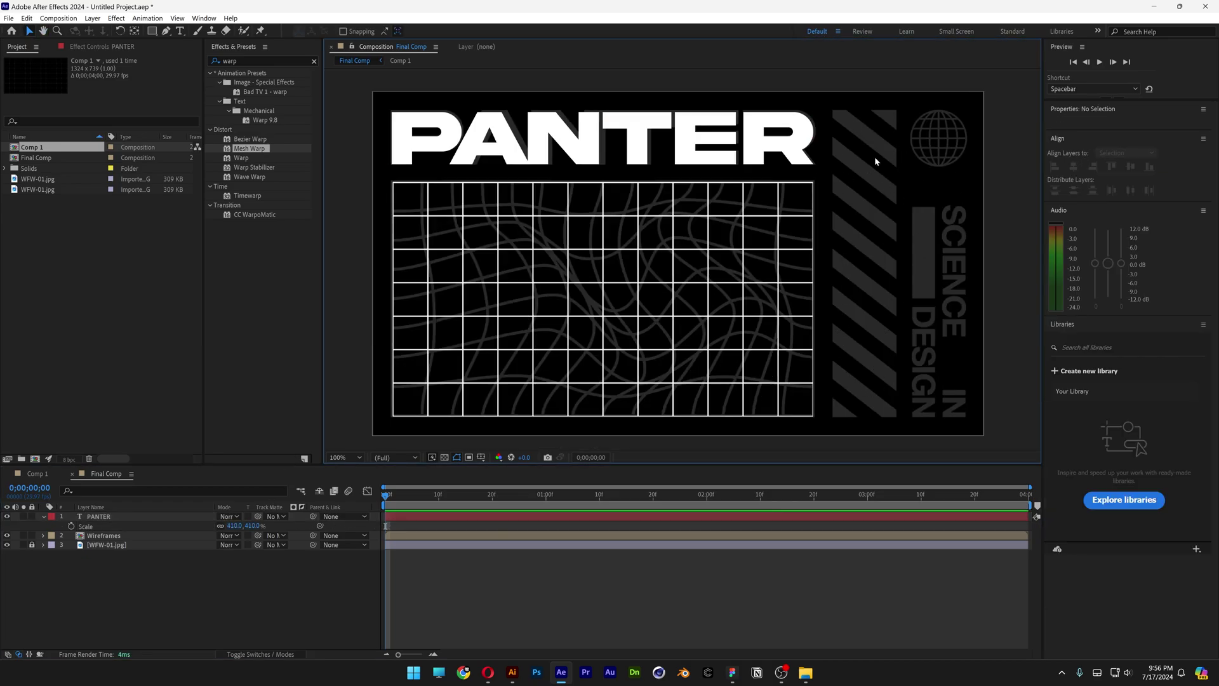
left_click(166, 32)
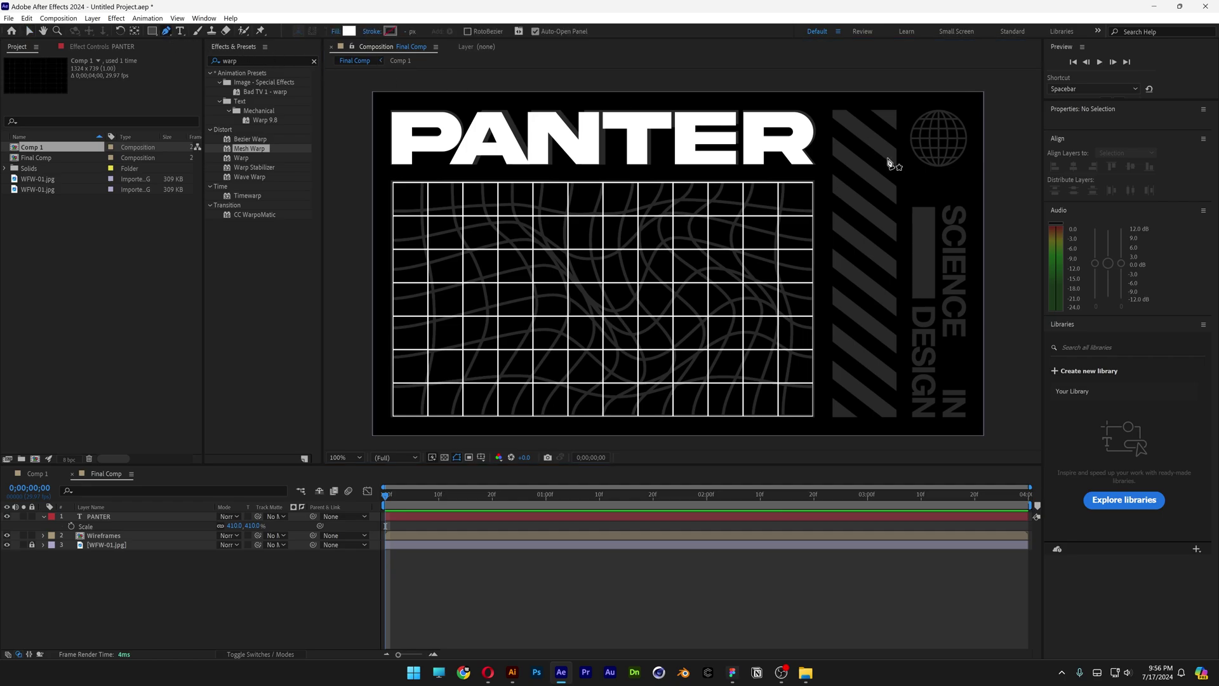
left_click(824, 102)
left_click(916, 171)
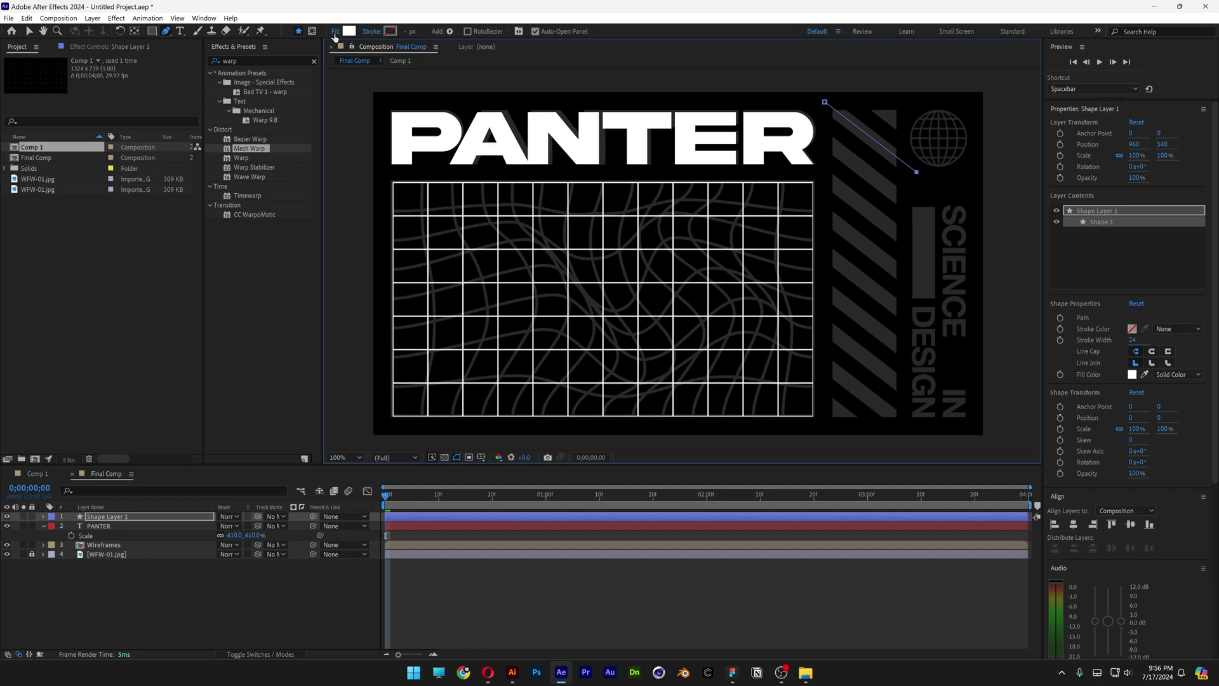
Remove the diagonal line's fill and give it a solid white stroke 26 px wide.
left_click(335, 33)
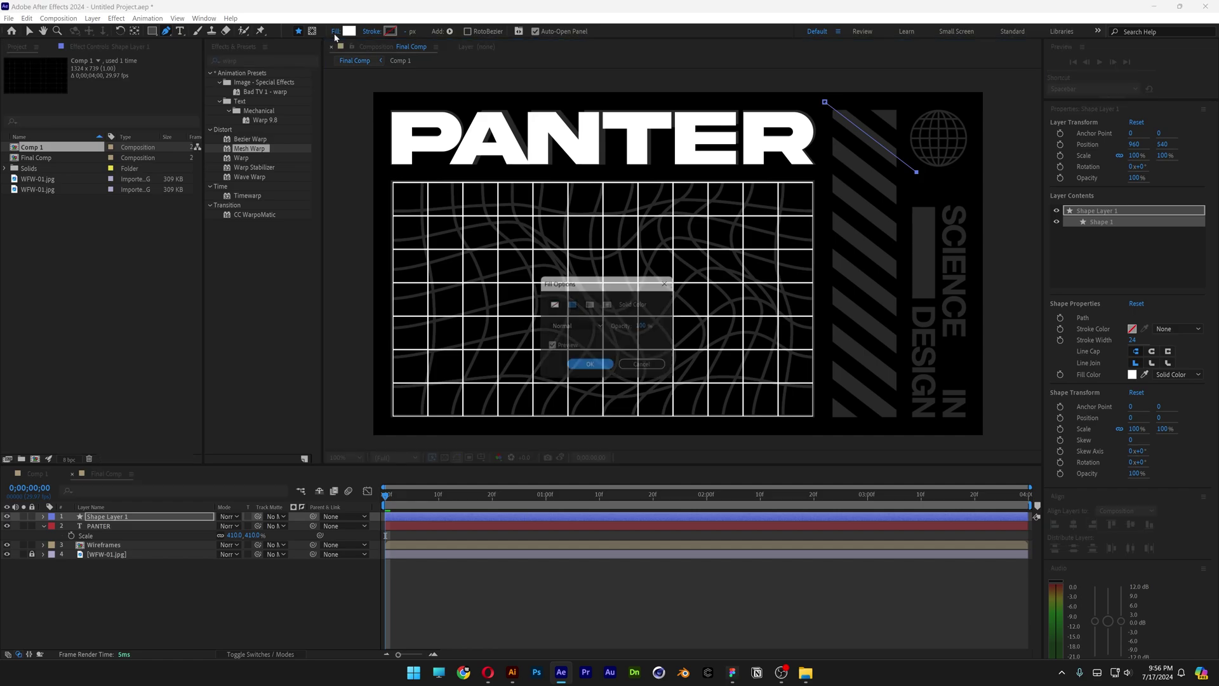
left_click(553, 306)
left_click(591, 368)
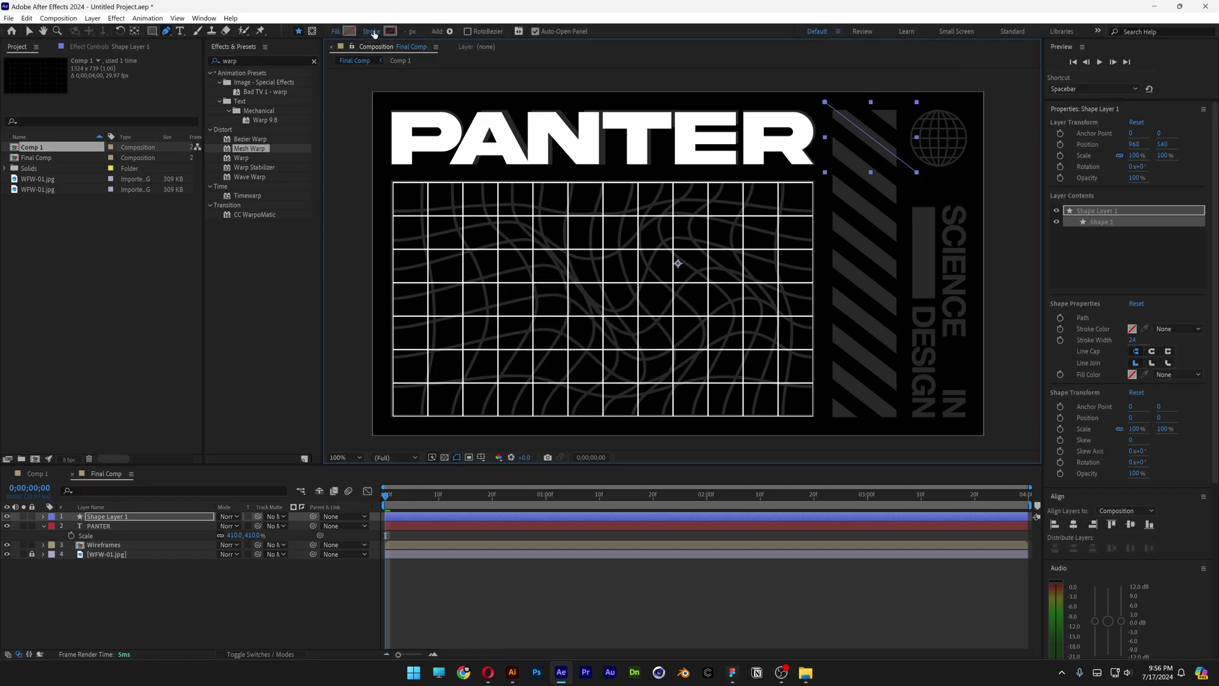
left_click(372, 31)
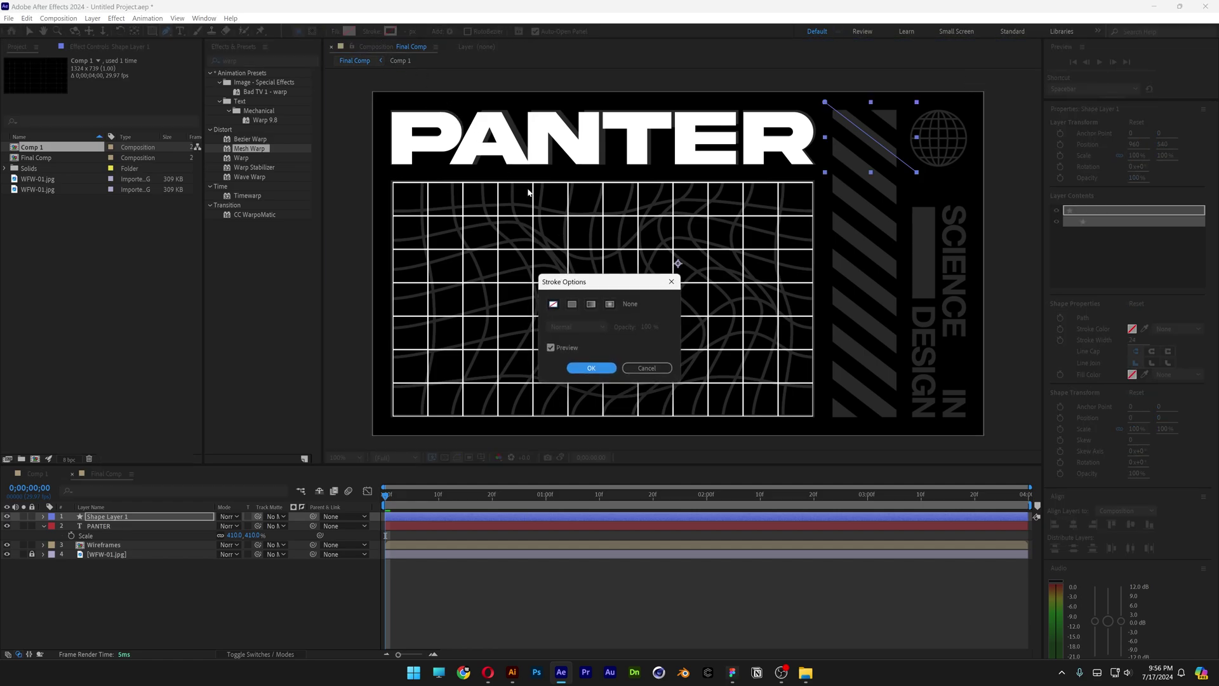
left_click(572, 306)
left_click(596, 368)
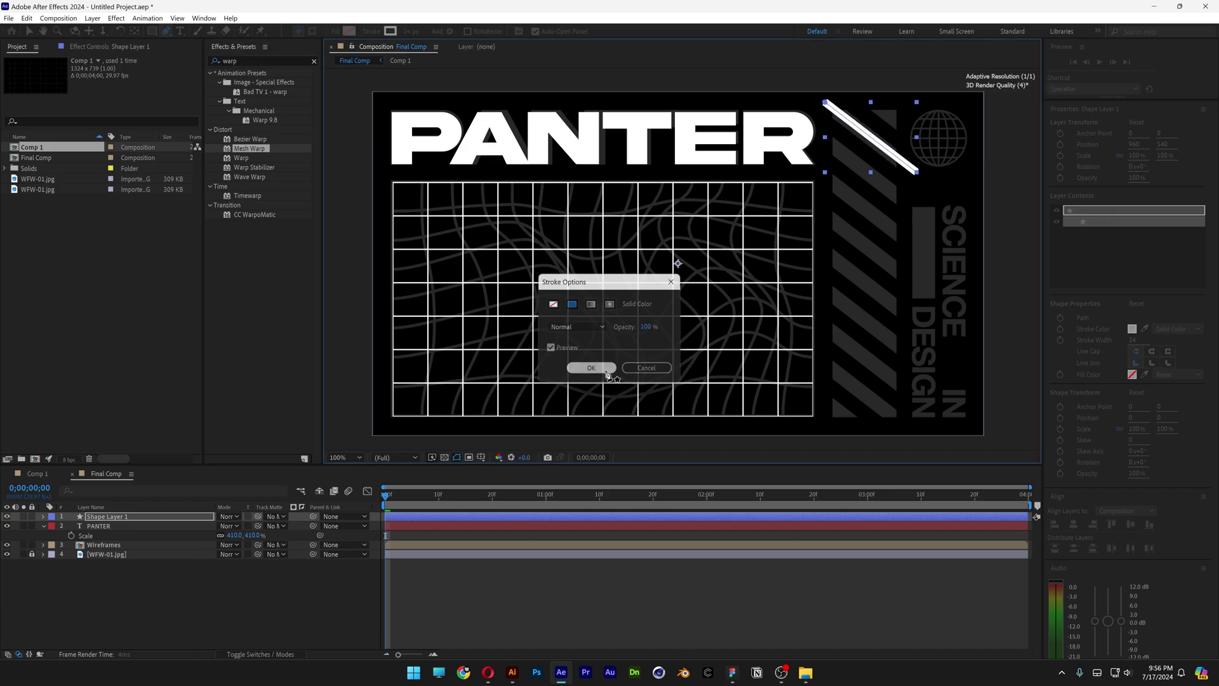
left_click_drag(412, 33, 414, 32)
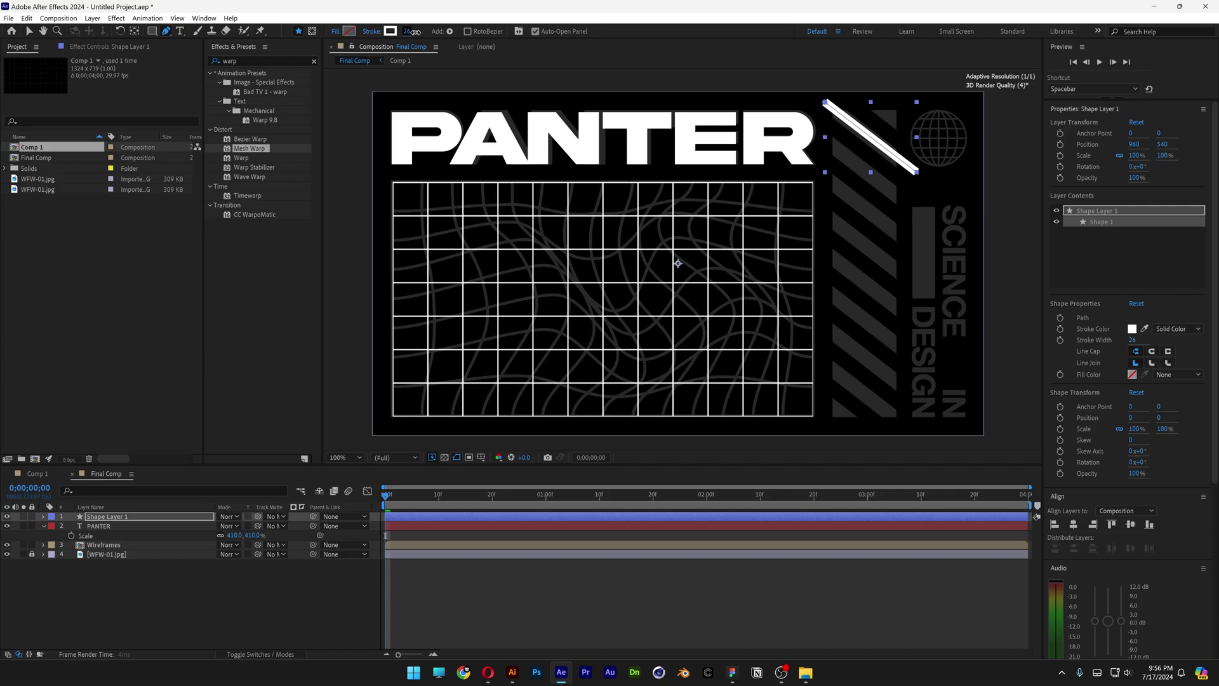
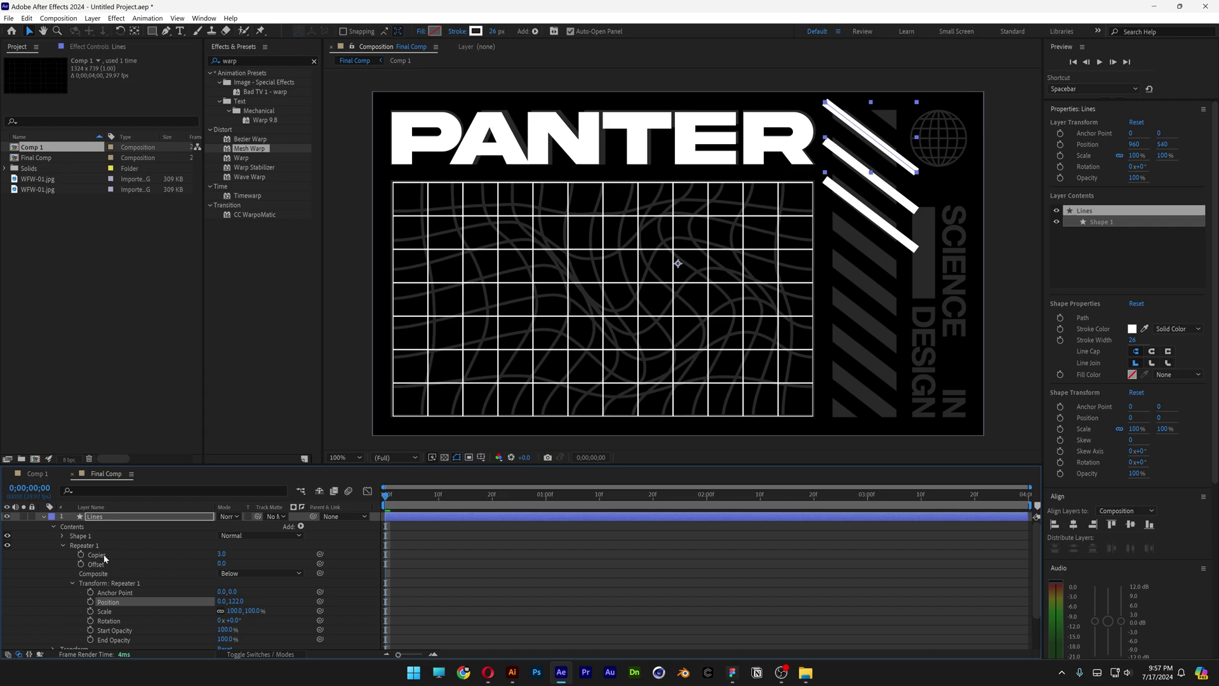
Set the diagonal line's repeater to 51 copies with a 118 px vertical offset, and move the Lines layer up to Y 426.
left_click_drag(221, 554, 228, 556)
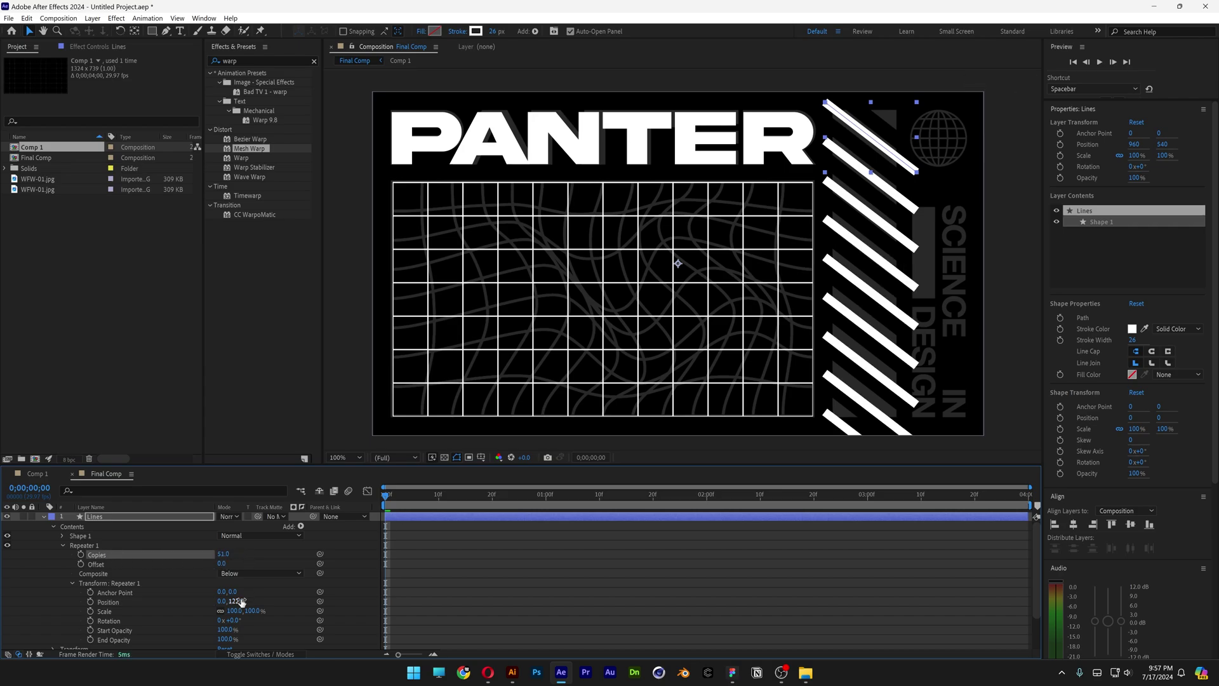
mouse_move(238, 600)
left_mouse_down()
mouse_move(211, 607)
mouse_move(223, 610)
left_mouse_up()
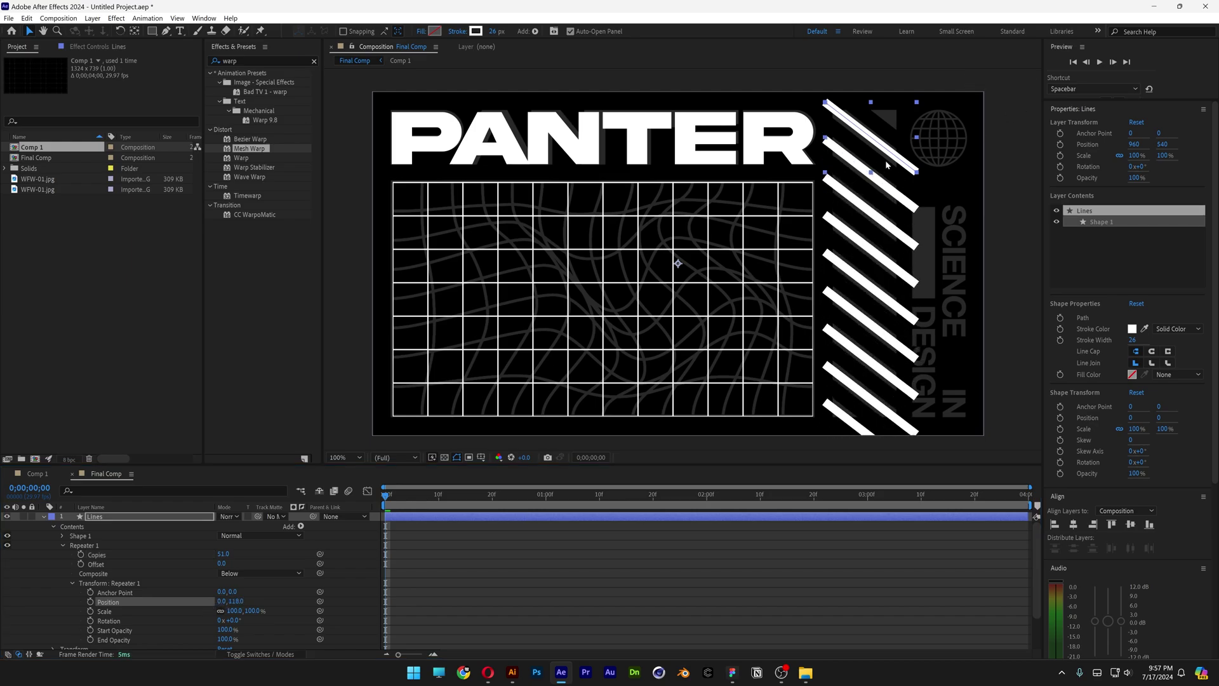
left_click_drag(887, 164, 887, 92)
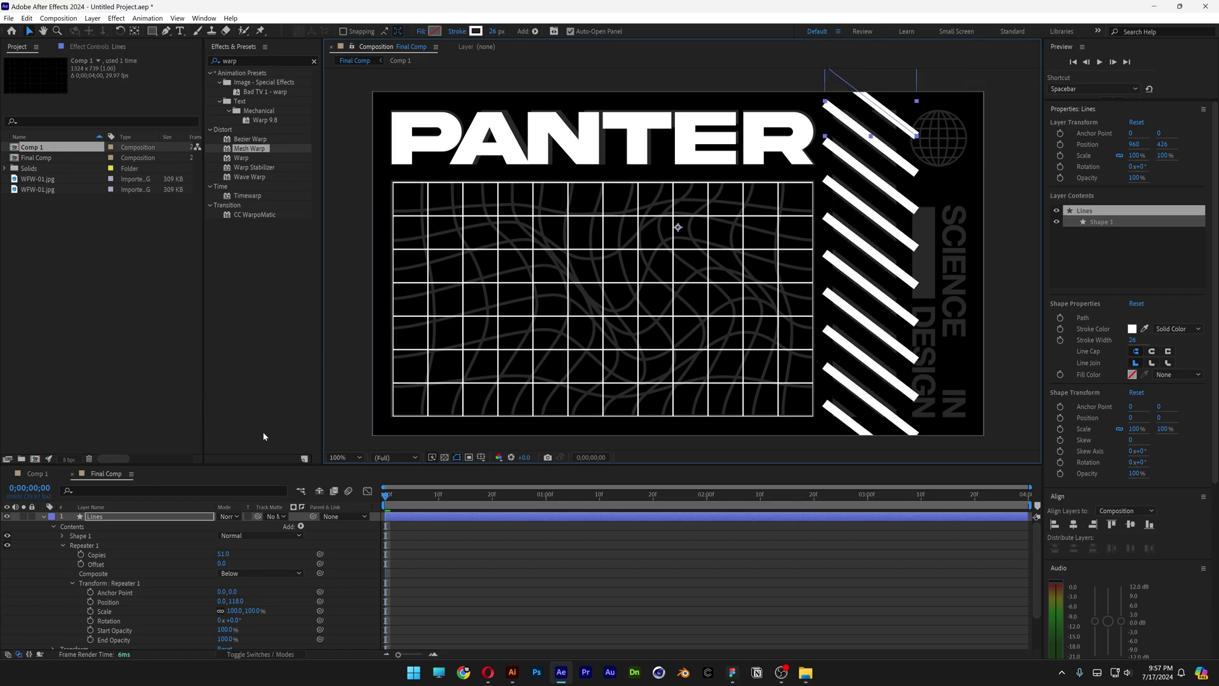
Keyframe the Lines layer's position from Y 426 at the first frame to Y -404 at the composition's end.
key("u")
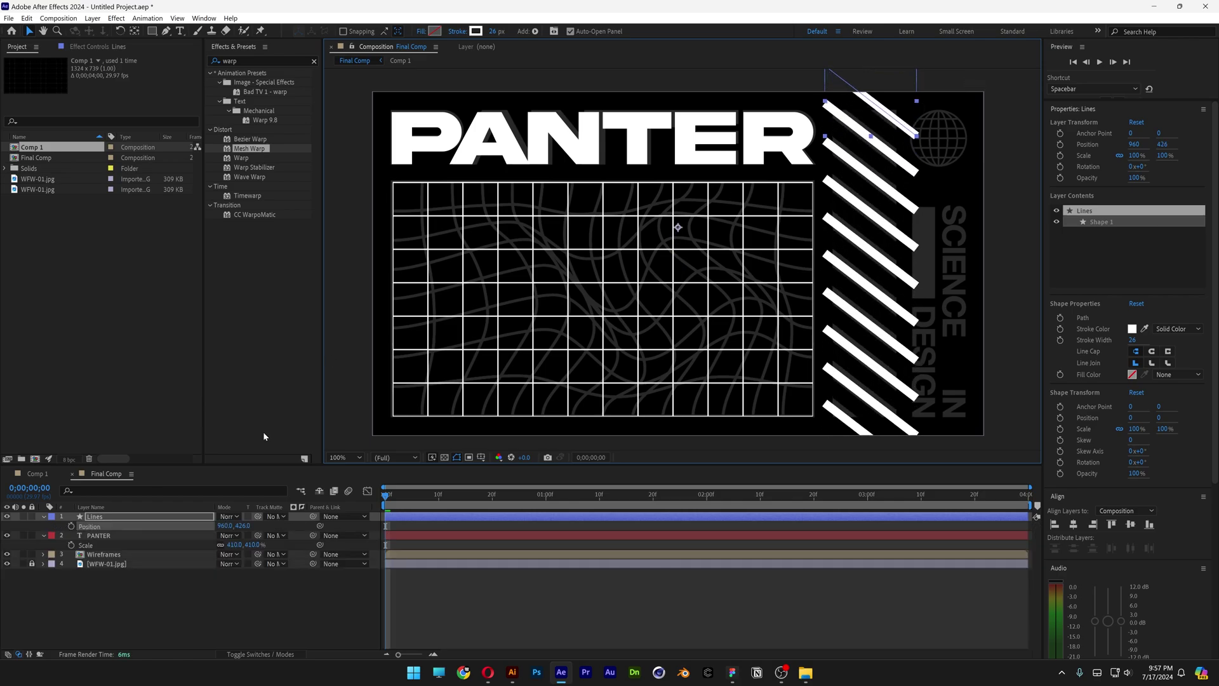
left_click(71, 525)
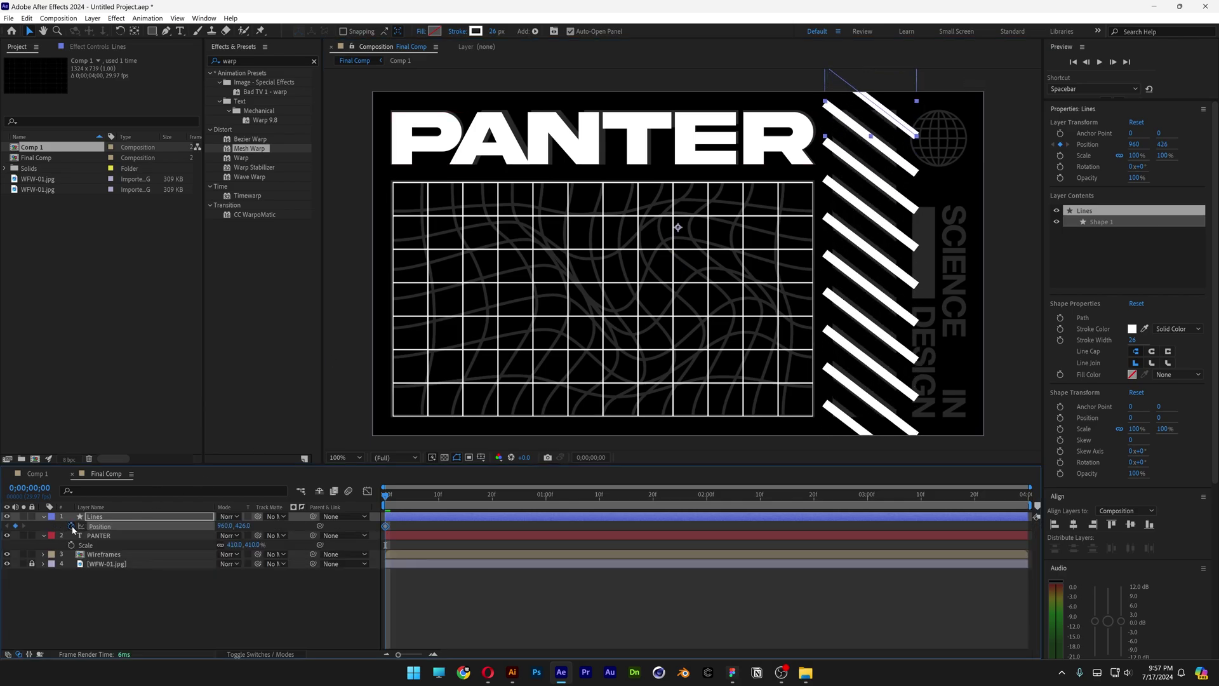
left_click(1013, 497)
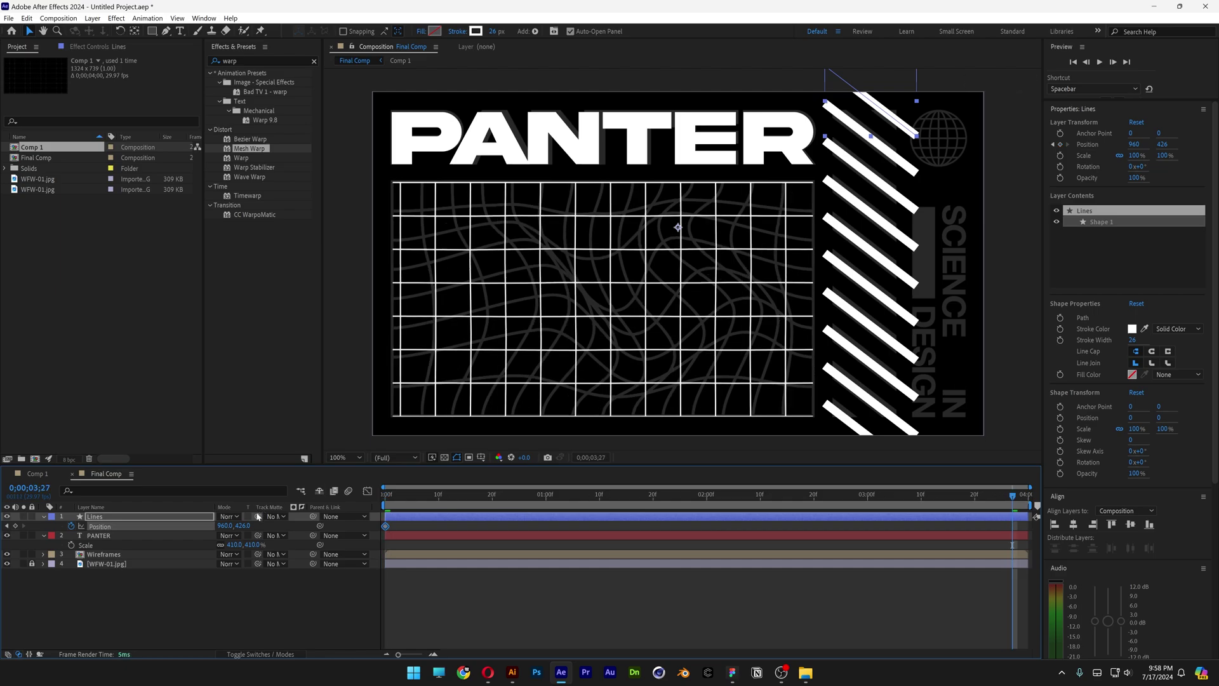
left_click_drag(243, 525, 183, 525)
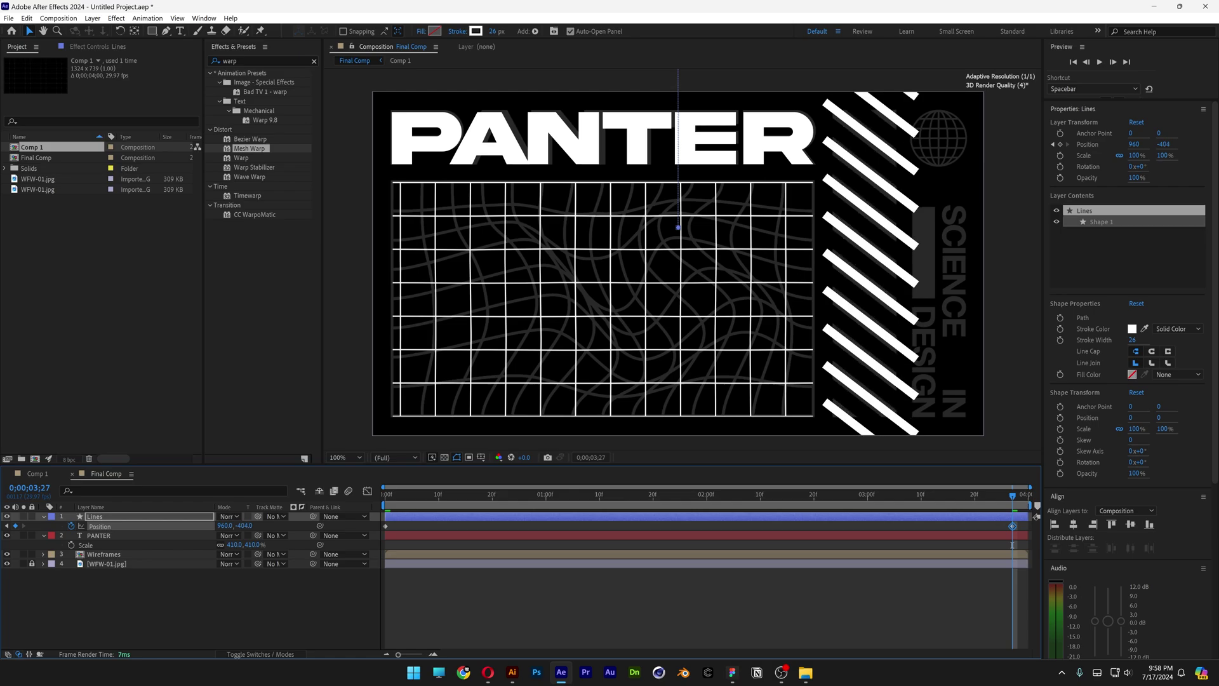
key("space")
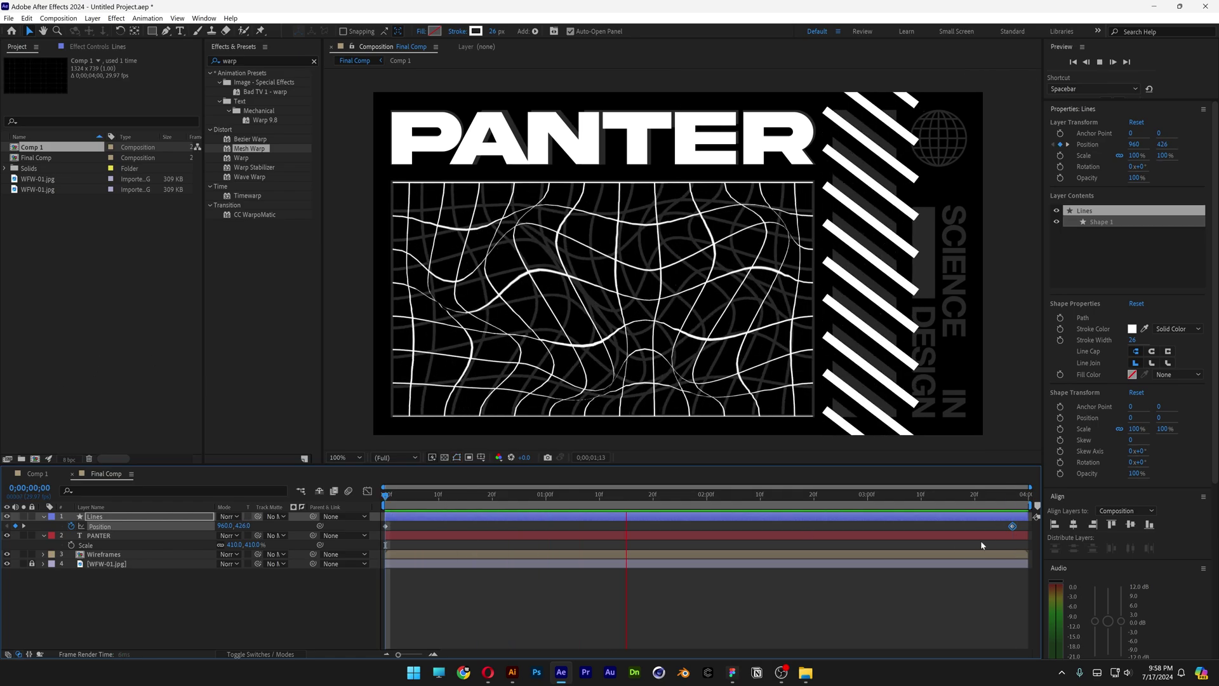
left_click_drag(1012, 526, 1029, 527)
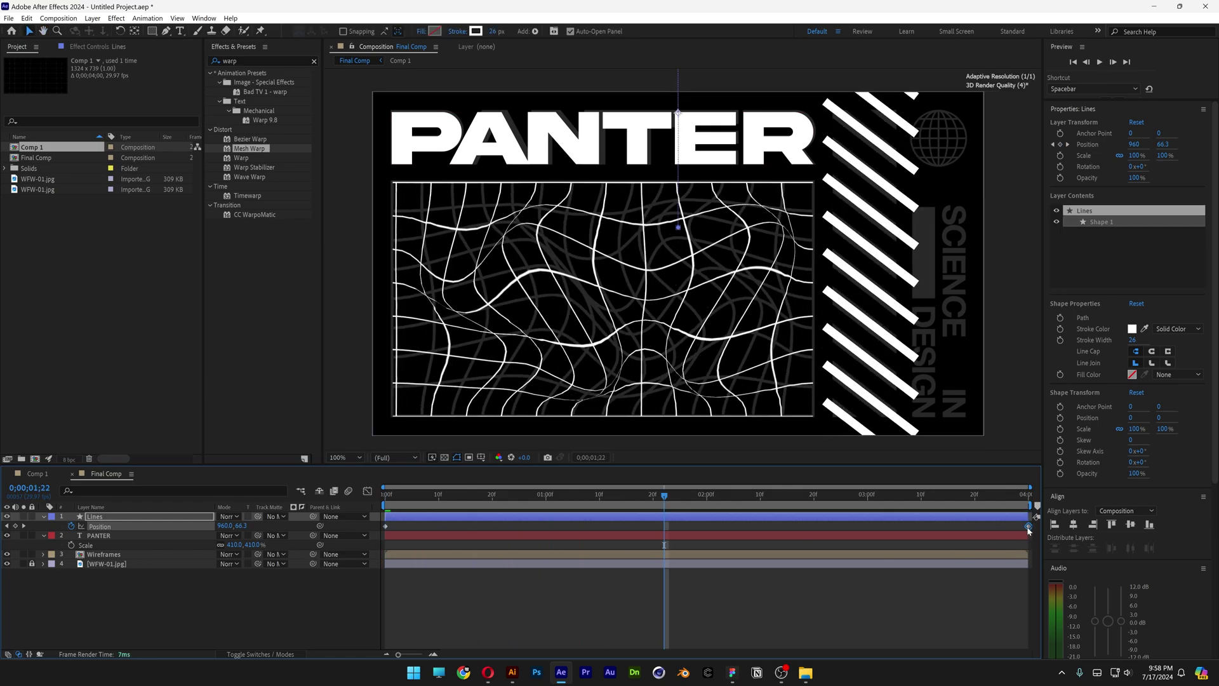
key("F2")
Hide the Lines layer and draw a rectangle about 199 by 970 px over the reference's stripe column.
left_click(8, 517)
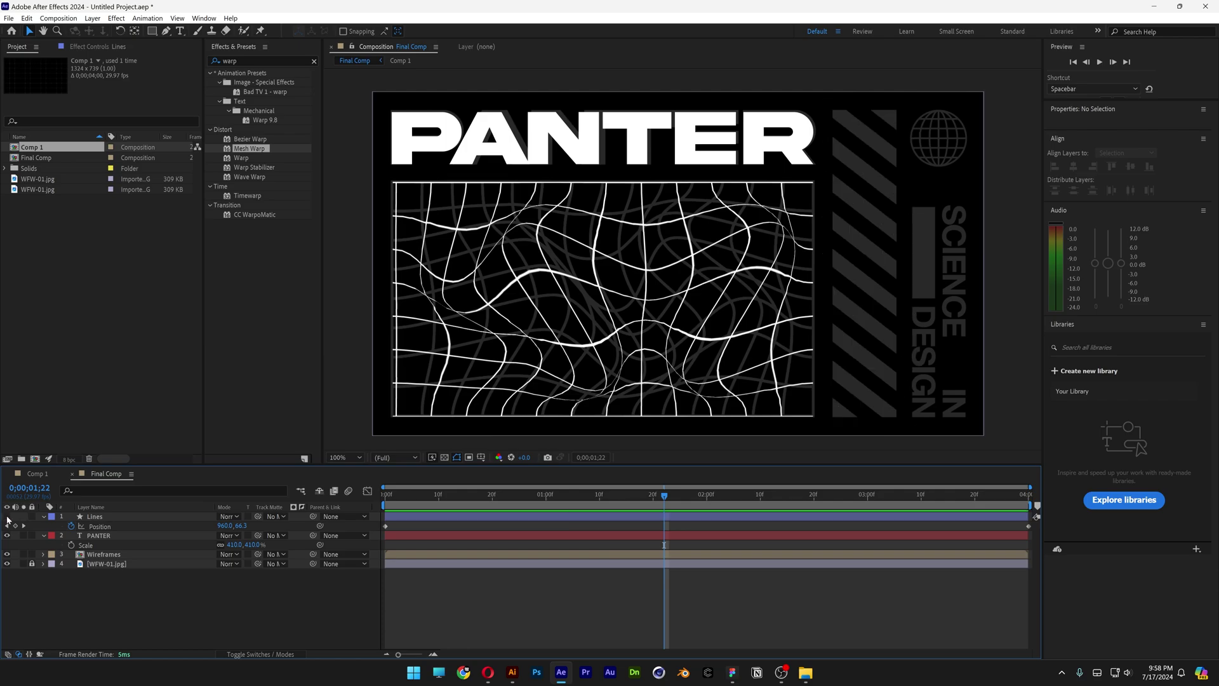
left_click(152, 32)
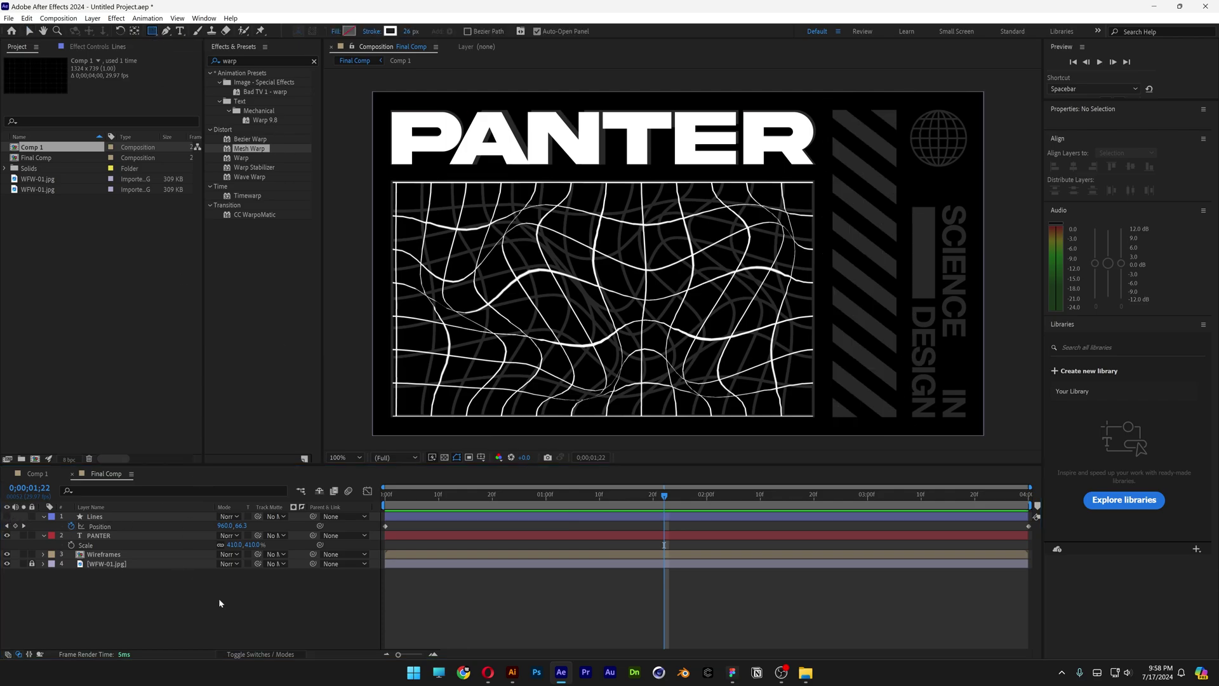
left_click(184, 593)
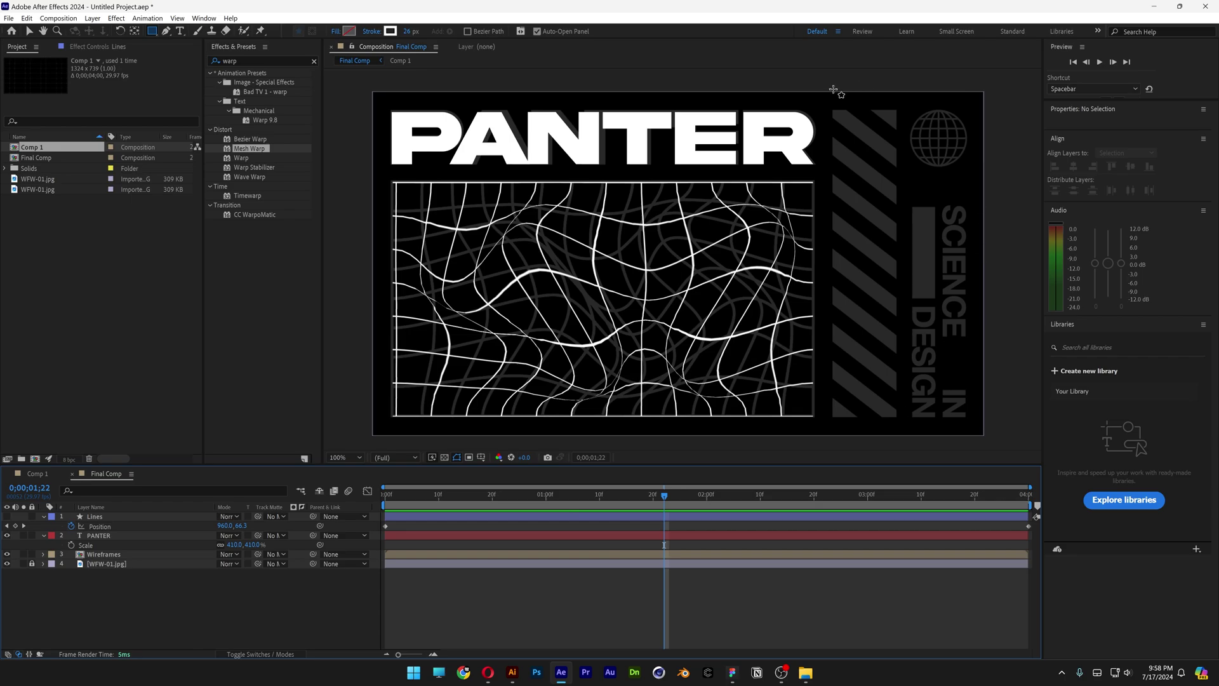
mouse_move(830, 109)
left_mouse_down()
mouse_move(856, 151)
mouse_move(896, 418)
left_mouse_up()
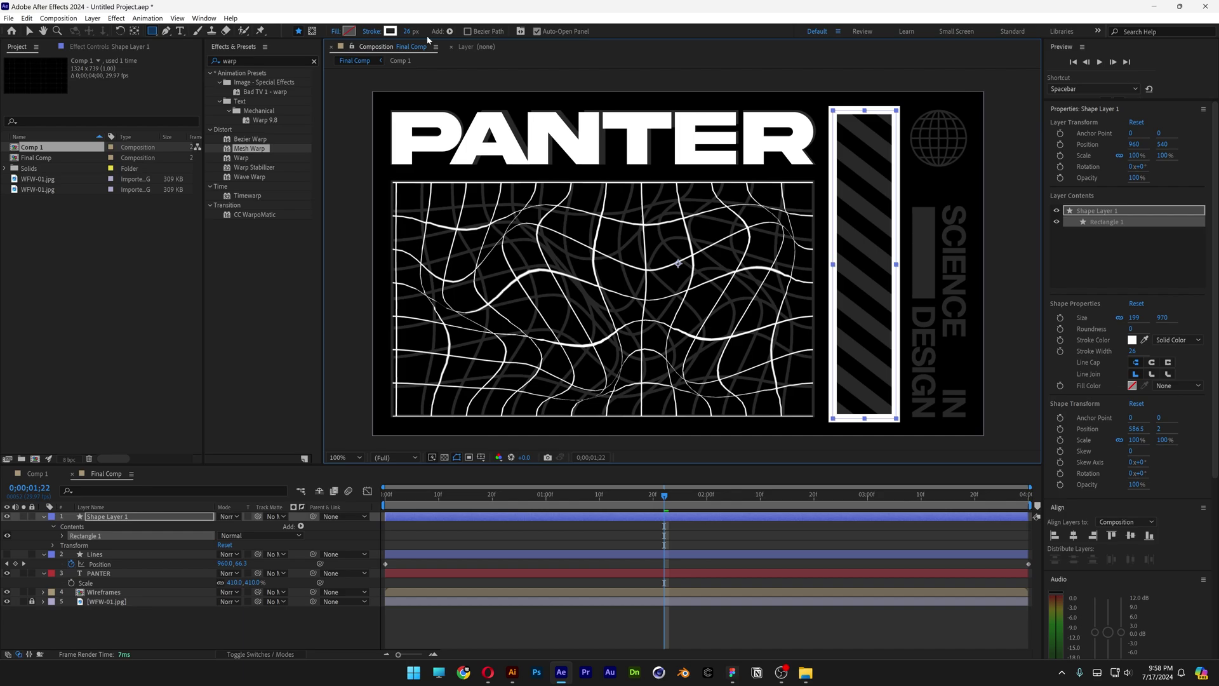
Give the stripe-column rectangle a solid white fill and remove its stroke.
left_click(336, 31)
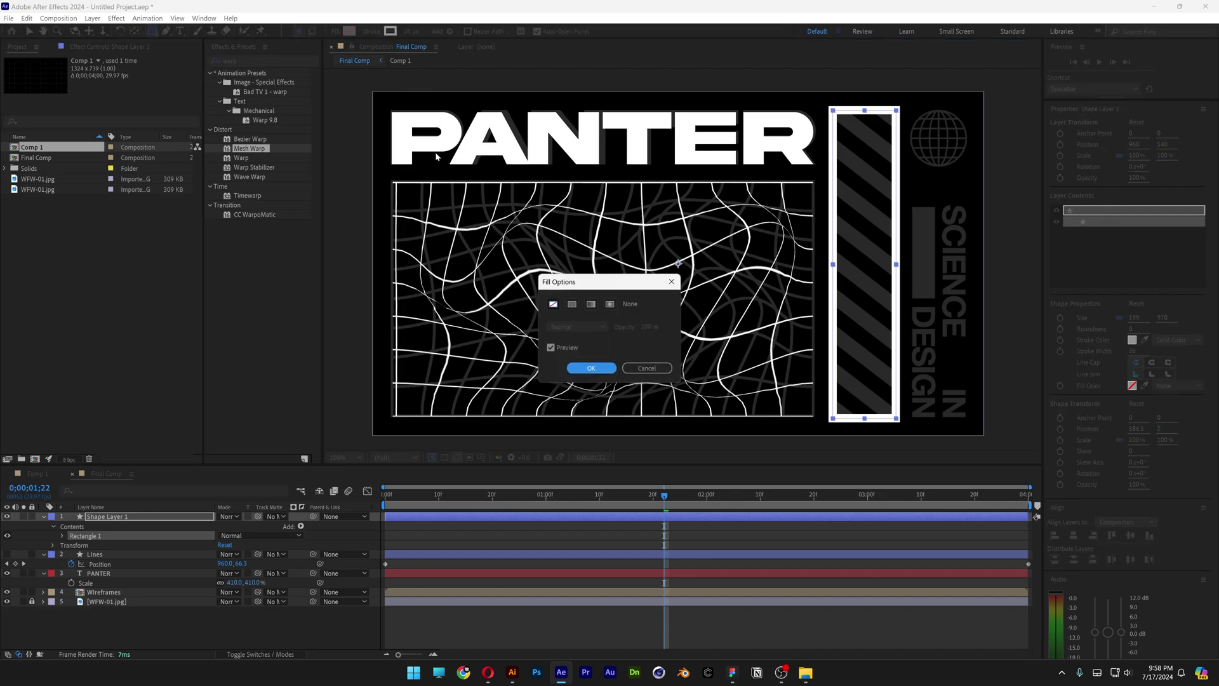
left_click(572, 304)
left_click(590, 368)
left_click(372, 32)
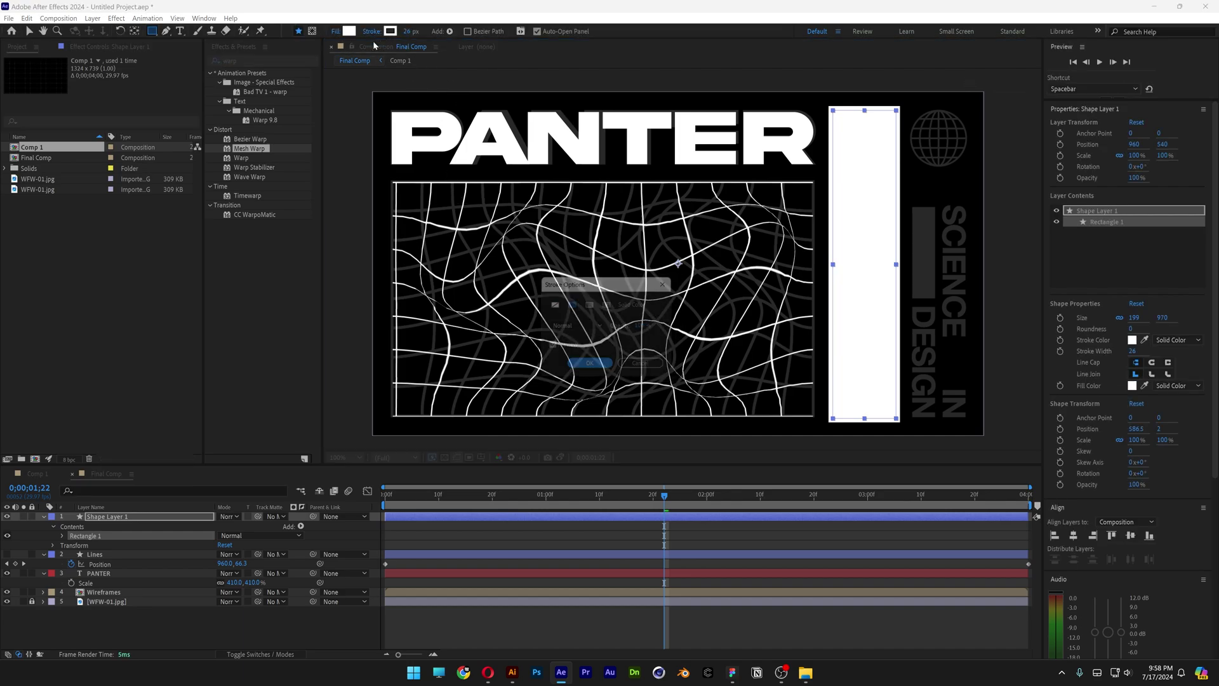
left_click(553, 304)
left_click(589, 369)
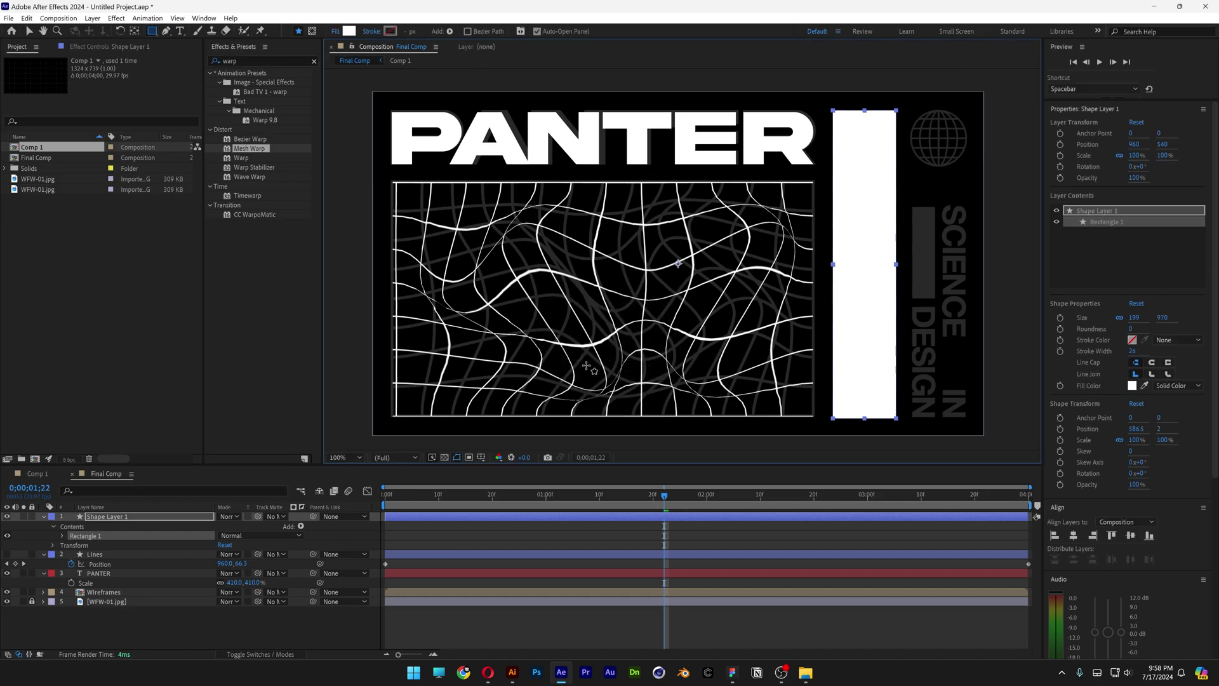
Show the Lines layer again, use the rectangle's layer as its track matte, and preview the moving stripes.
left_click(7, 553)
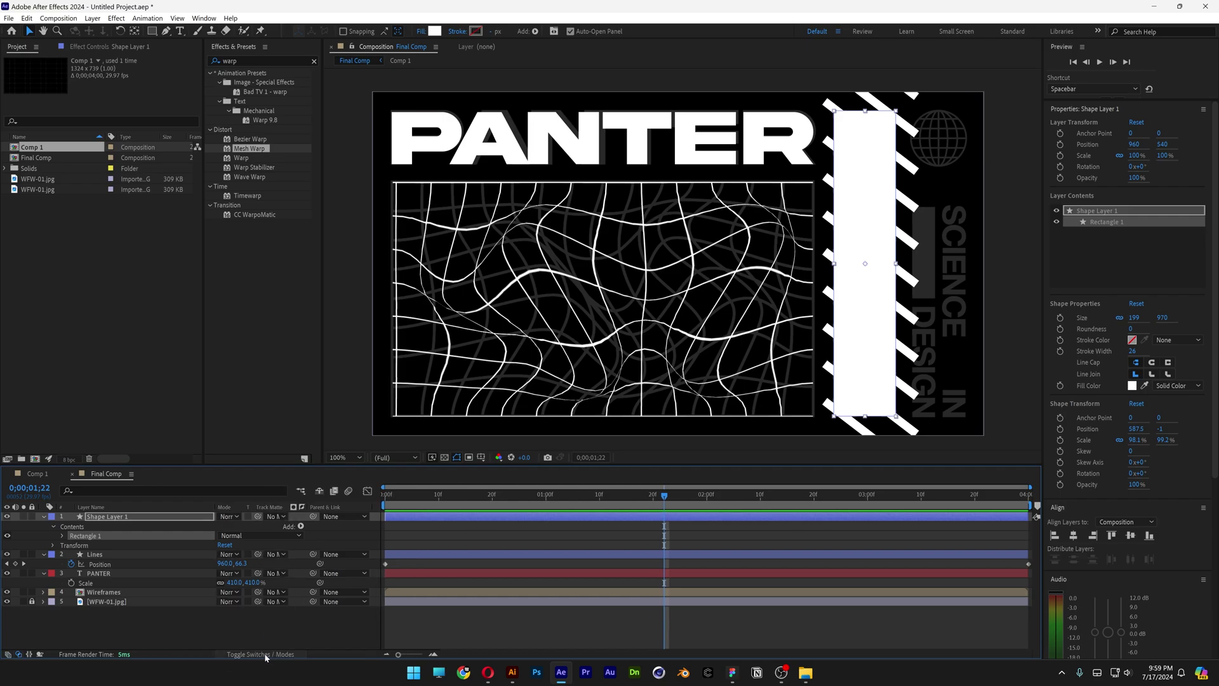
left_click_drag(258, 554, 116, 519)
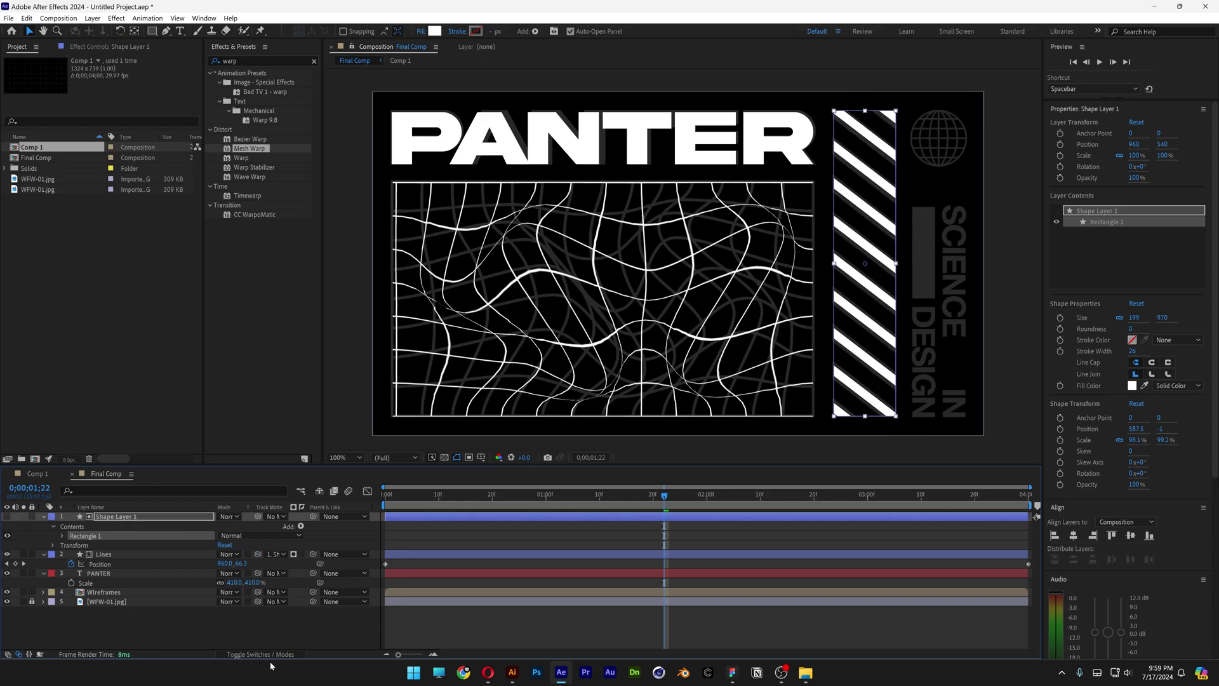
left_click(279, 626)
key("Home")
key("space")
mouse_move(726, 674)
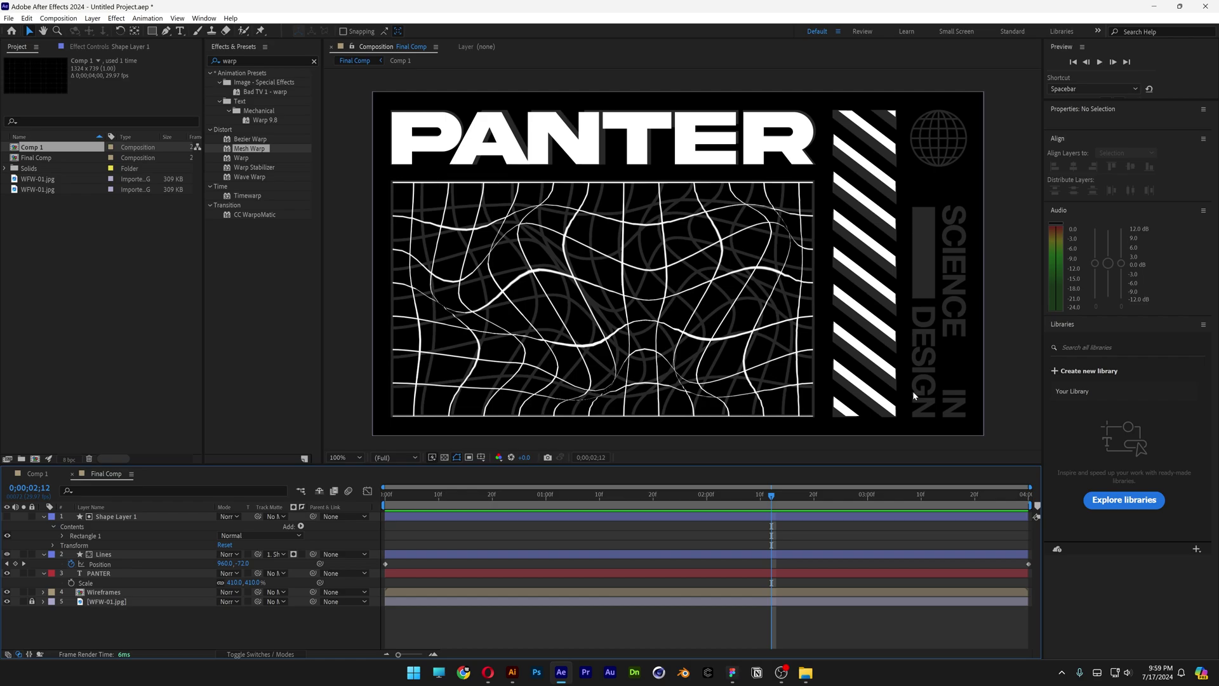
Add a two-line text reading SCIENCE and IN DESIGN over the grid.
key("ctrl+t")
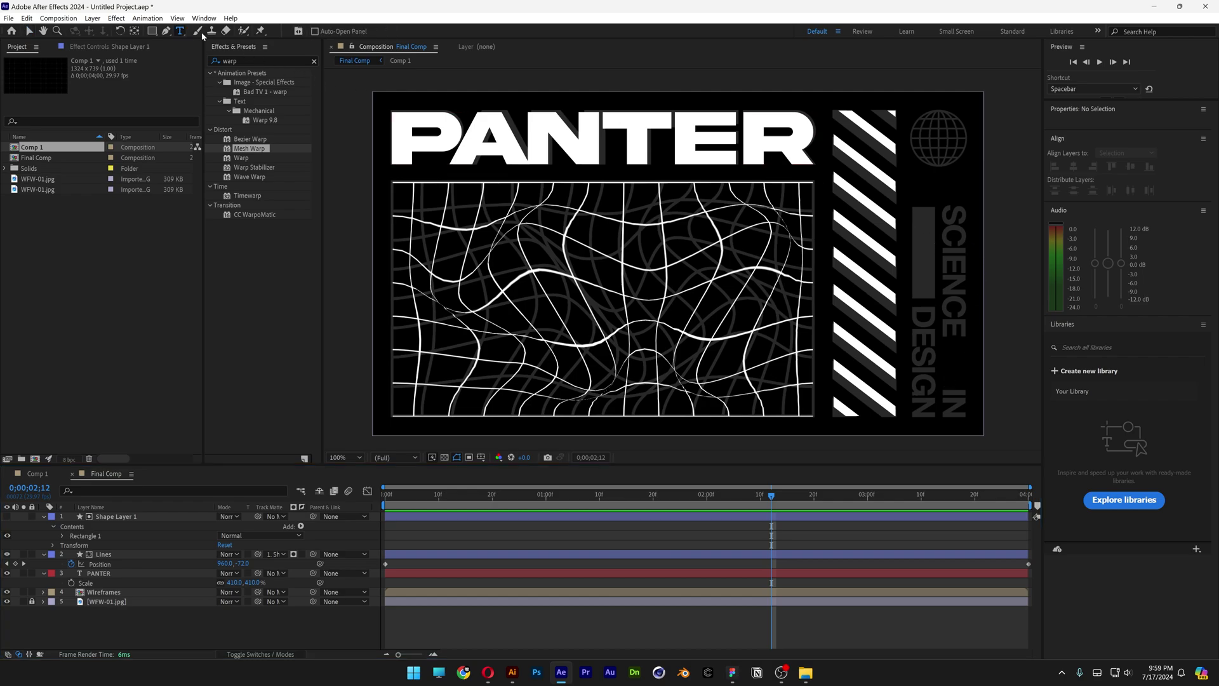
left_click(712, 257)
type("SCIENCE")
key("Return")
type("IN DESIGN")
key("Escape")
Set the SCIENCE IN DESIGN text's font to Neue Haas Grotesk Display Pro, 75 Bold.
left_click(1109, 210)
type("neue ha")
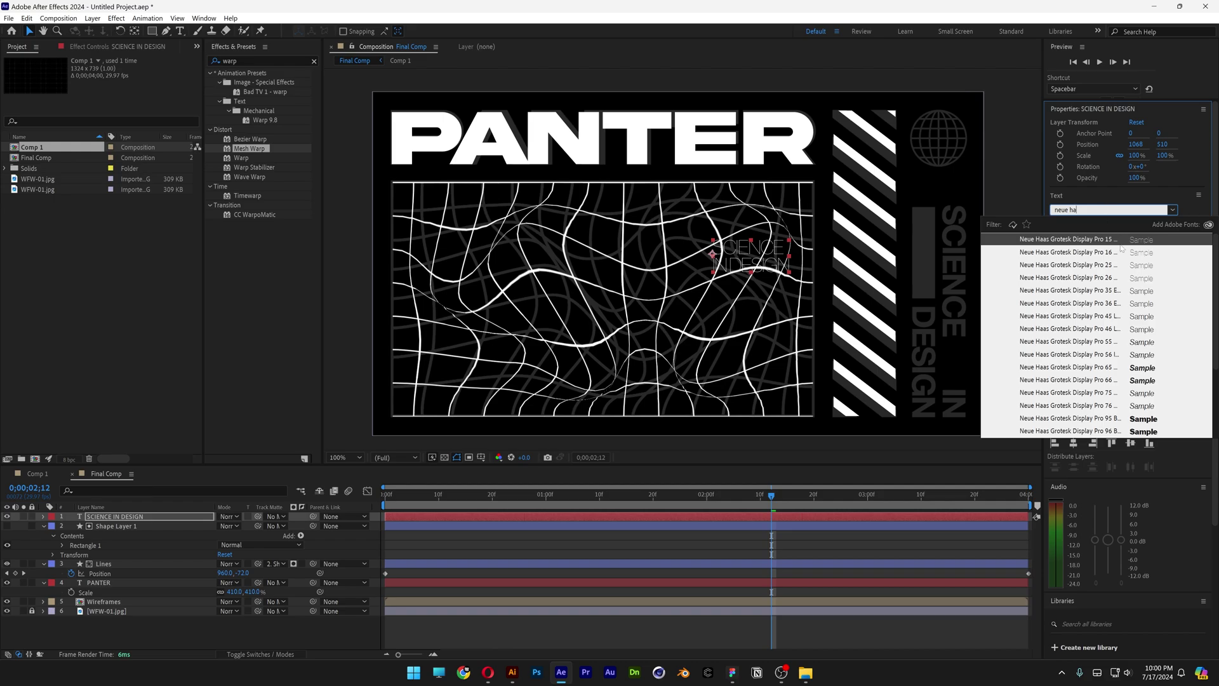
key("Return")
left_click(1175, 226)
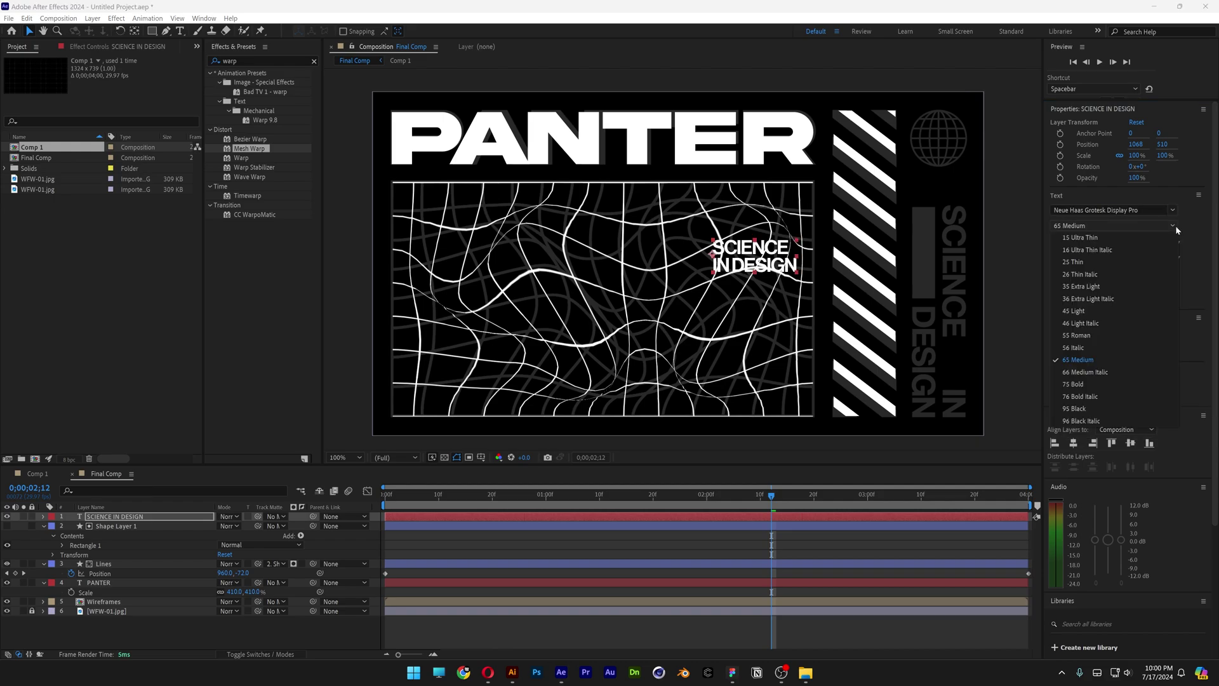
left_click(1090, 381)
Rotate the SCIENCE IN DESIGN text 90° and move it to the top of the reference's vertical text.
key("r")
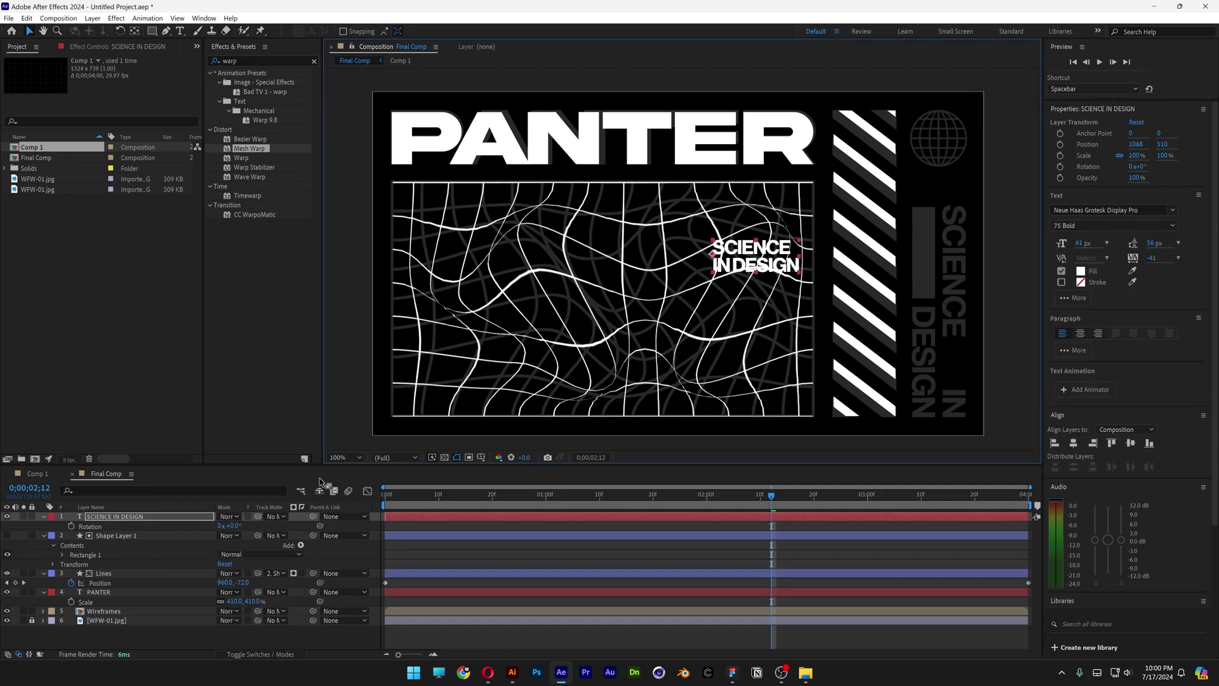
left_click(235, 526)
type("90")
key("Return")
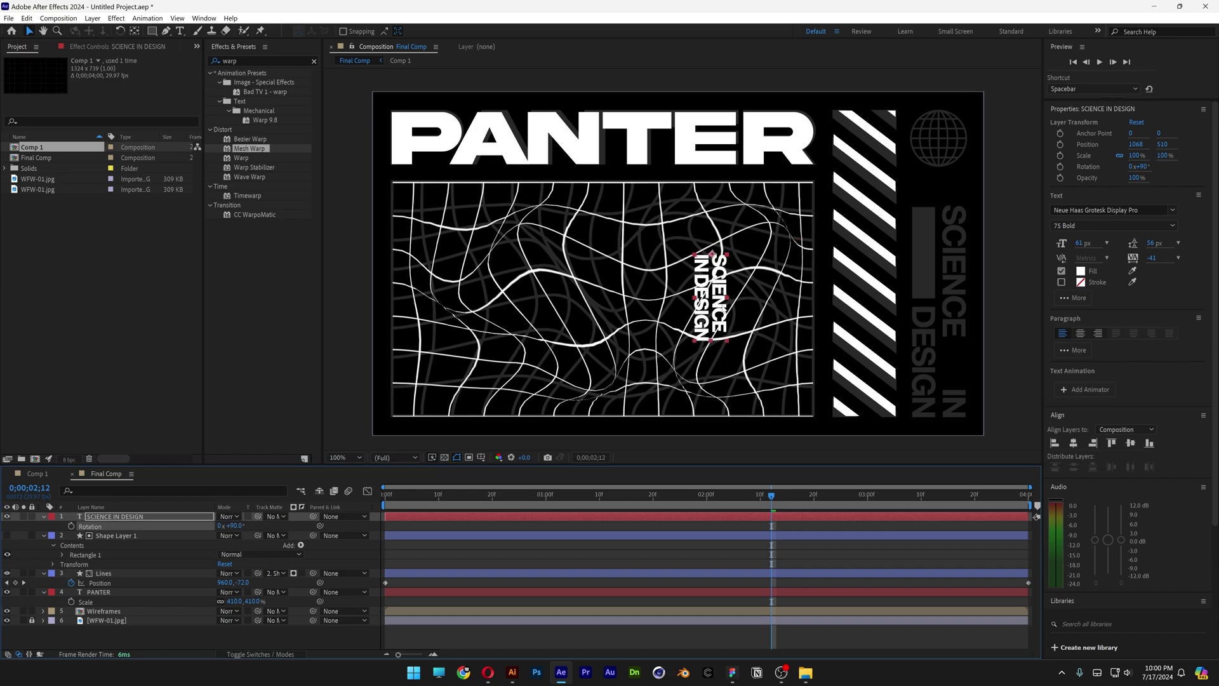
left_click_drag(724, 273, 952, 228)
Scale the SCIENCE IN DESIGN text to 172% to match the reference lettering.
key("s")
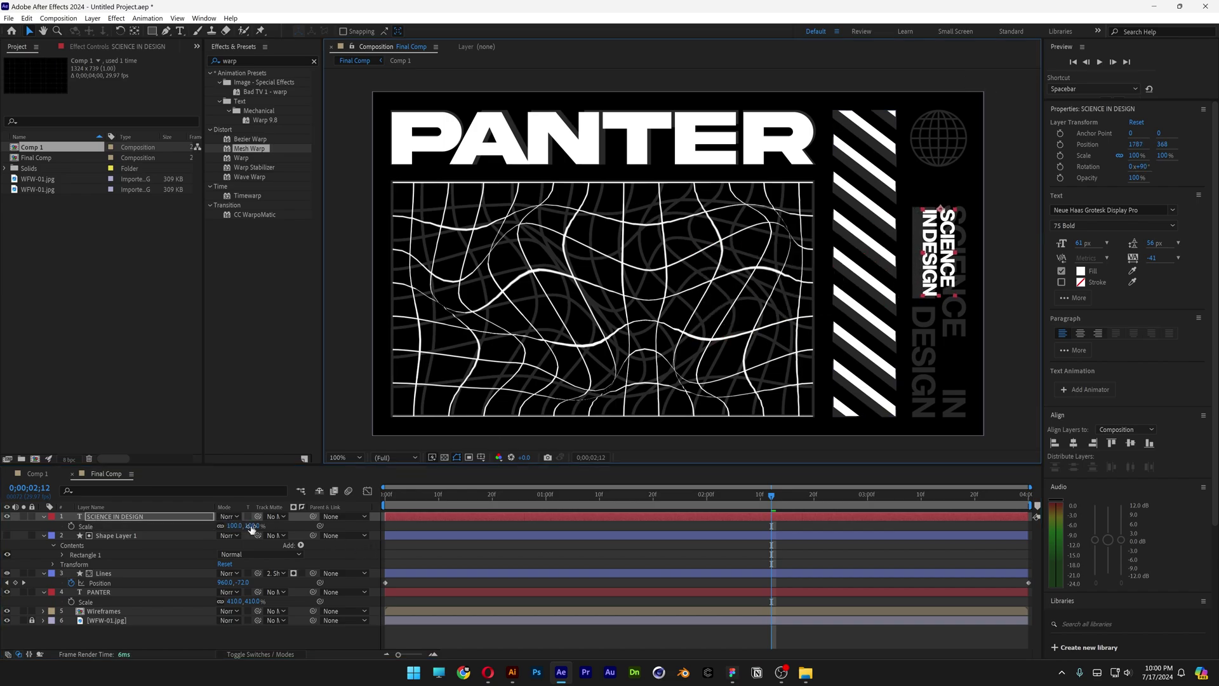
left_click_drag(234, 526, 298, 526)
key("F2")
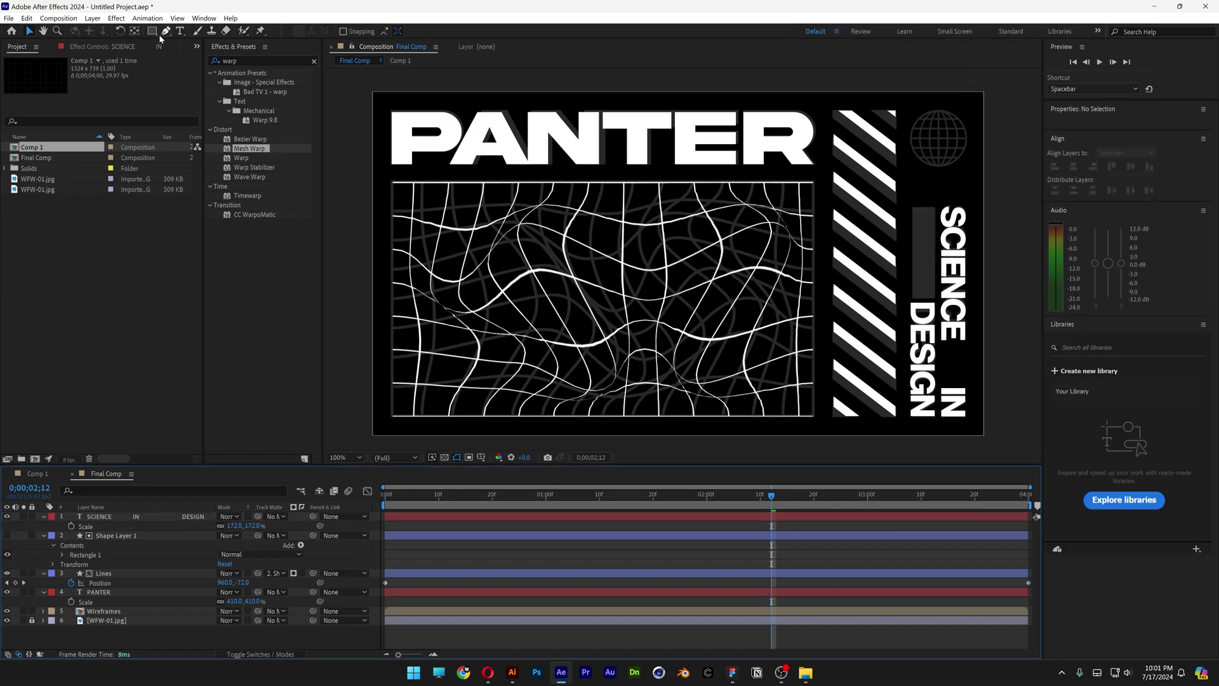
Draw a solid white rectangle over the reference's small vertical bar above the word DESIGN.
key("q")
left_click_drag(912, 208, 933, 296)
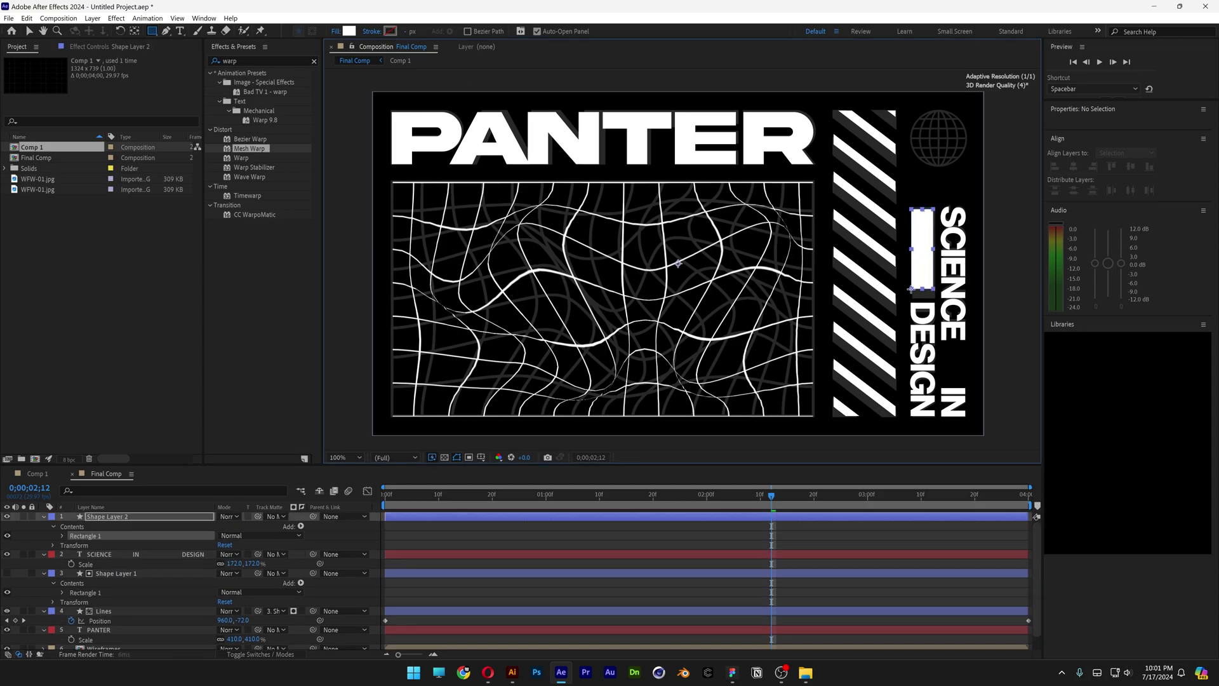
key("v")
Add a Character Offset animator to the SCIENCE IN DESIGN text layer.
left_click(102, 526)
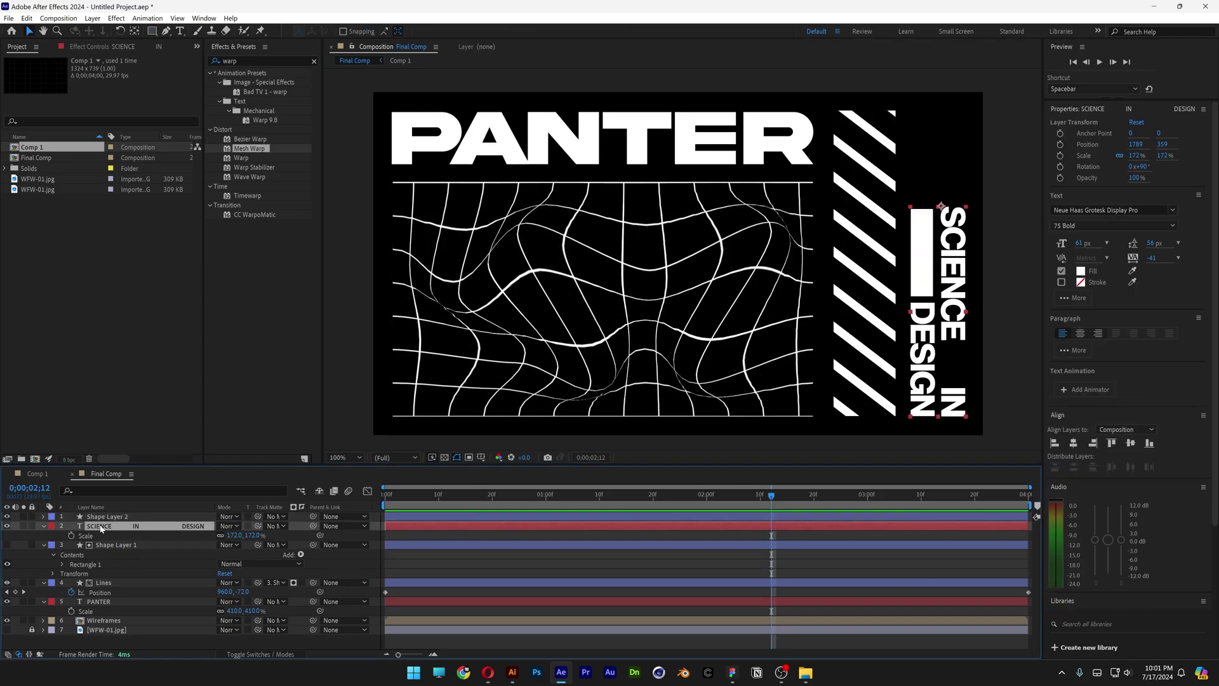
left_click(43, 526)
left_click(300, 535)
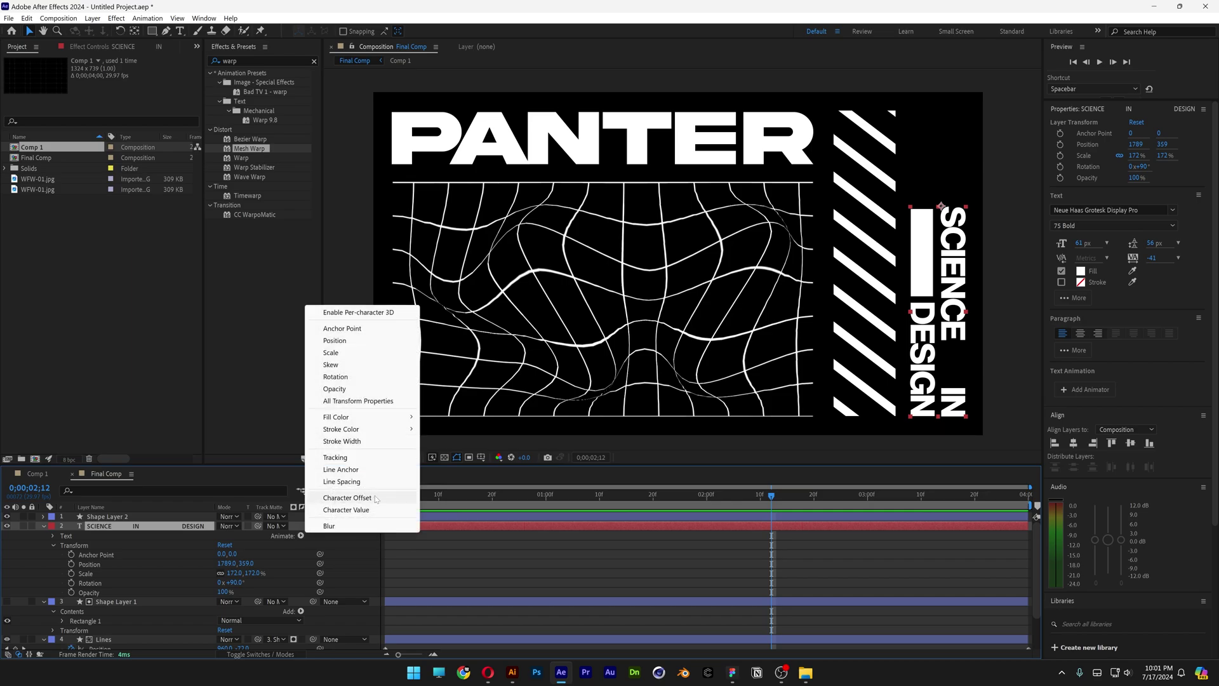
left_click(348, 497)
Apply the expression wiggle(2,15) to the text's Character Offset and preview it from the first frame.
left_click_drag(762, 499, 373, 494)
left_click(140, 621)
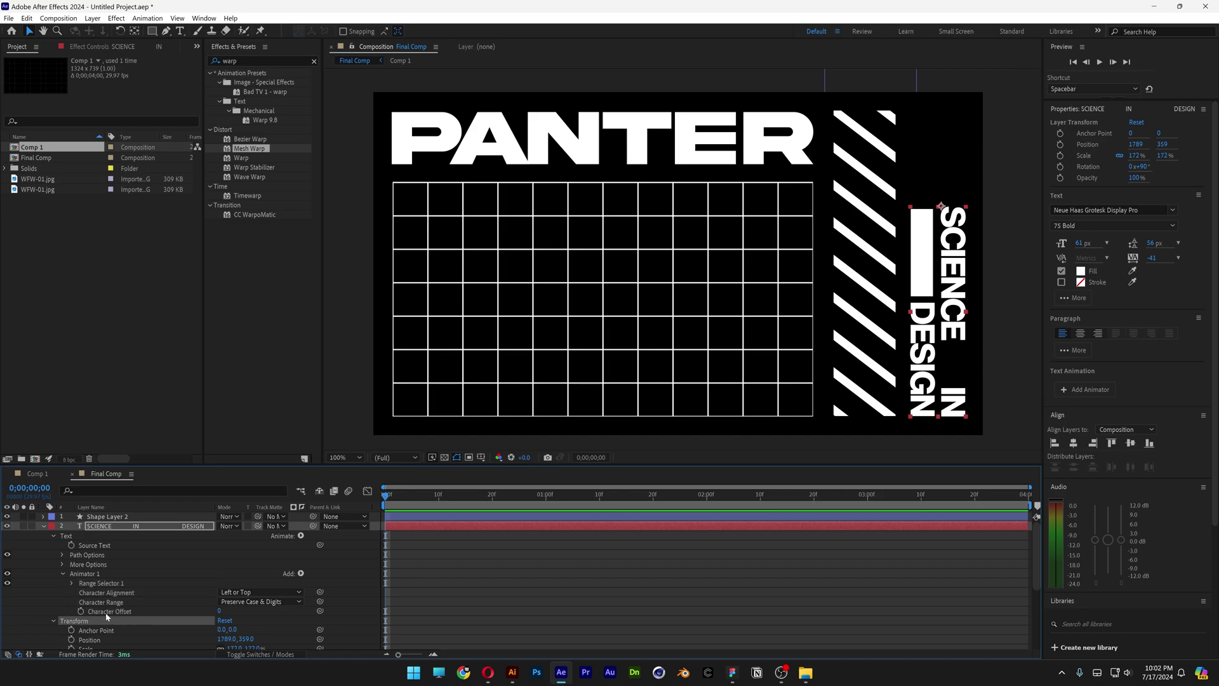
left_click(81, 610, "alt")
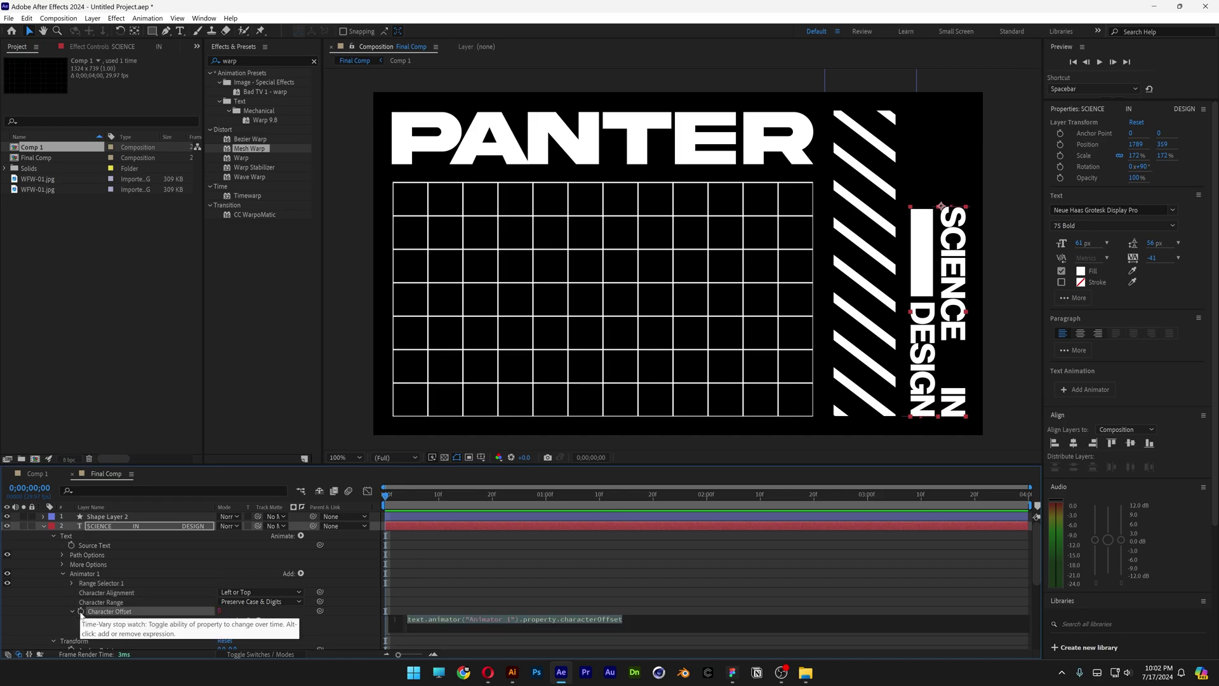
type("wiggle()")
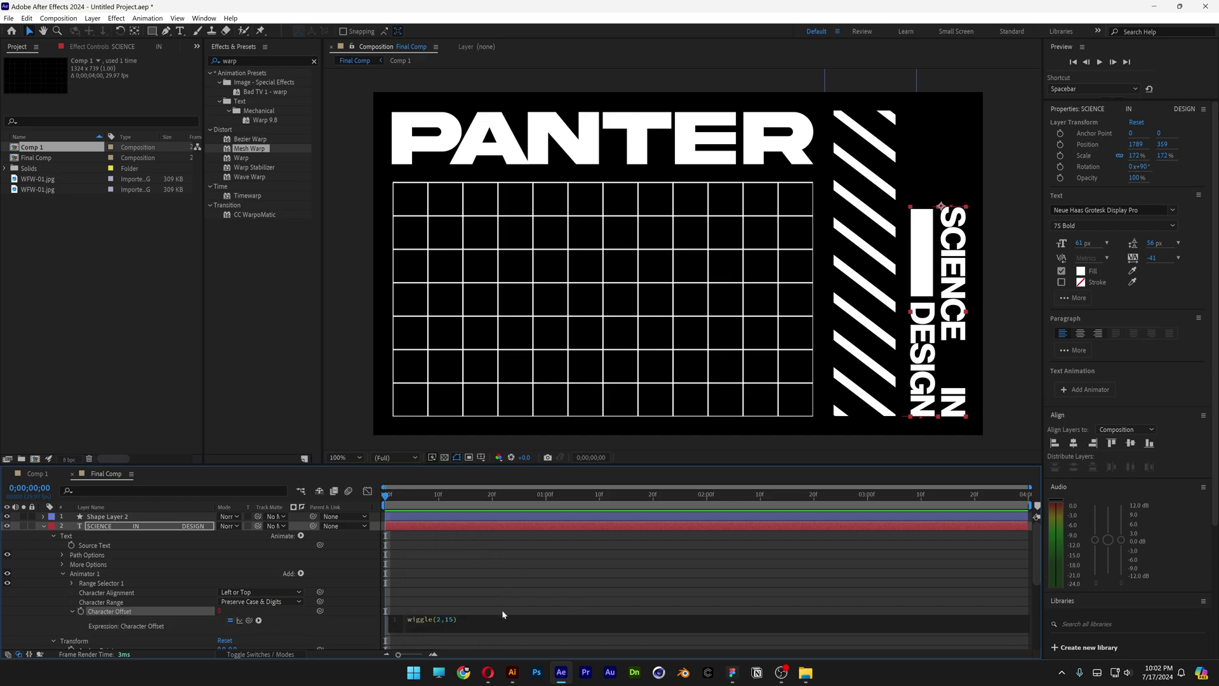
left_click(518, 569)
key("space")
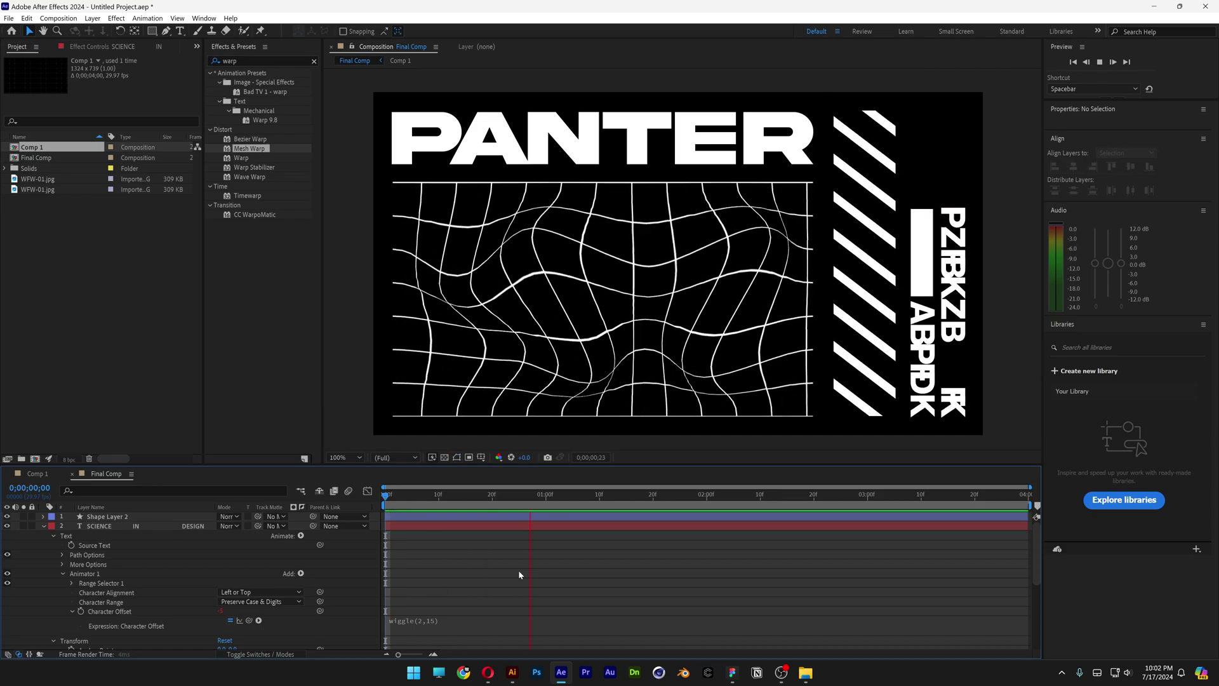
Keyframe the text animator's Range Selector Start from 0% at the first frame to 100% at 2 seconds.
left_click(102, 583)
left_click(72, 583)
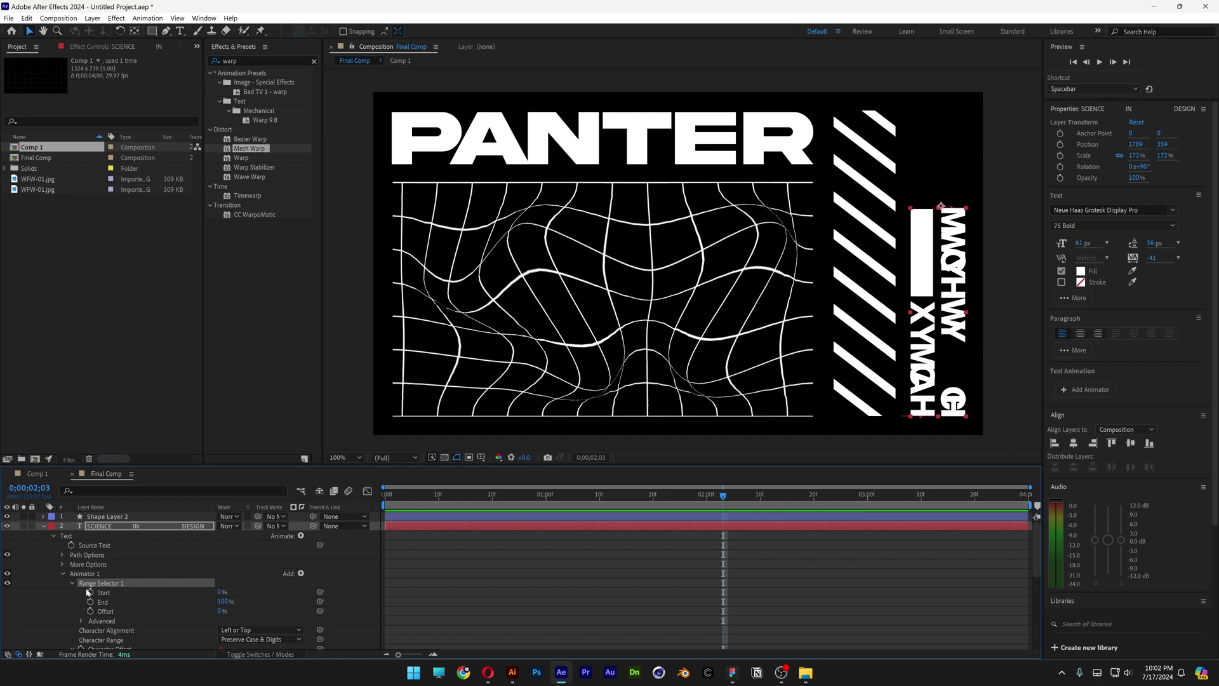
left_click(159, 592)
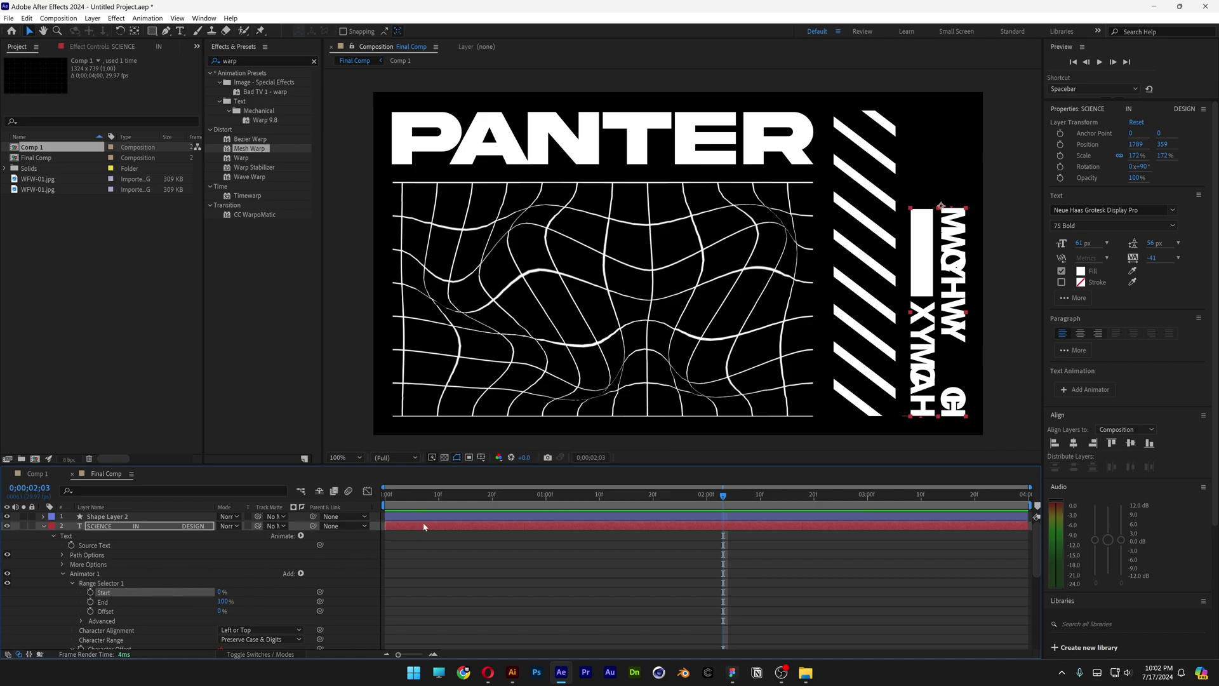
key("Home")
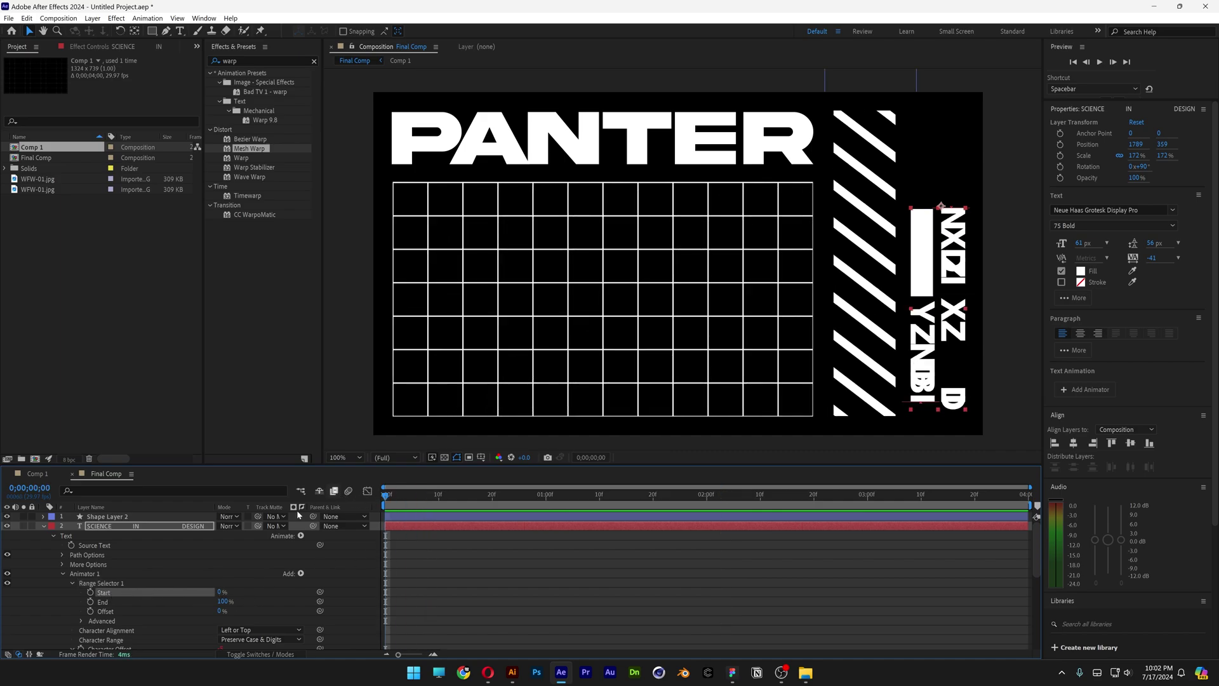
left_click(90, 592)
left_click(708, 500)
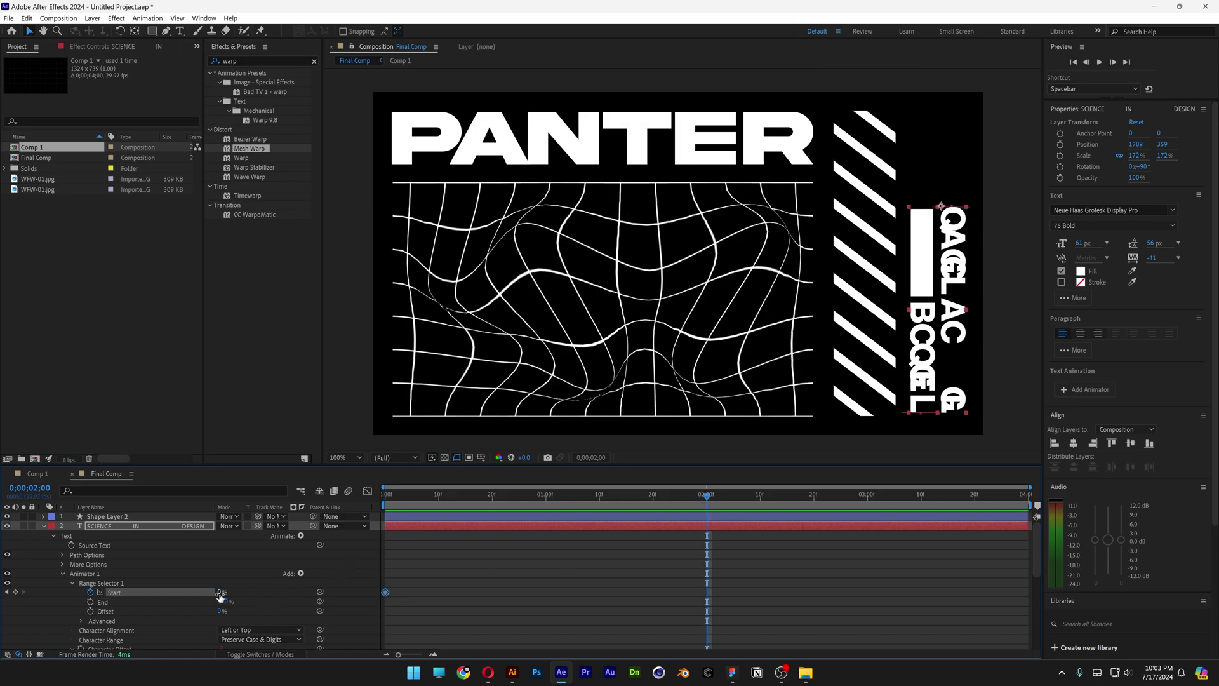
left_click_drag(222, 591, 340, 598)
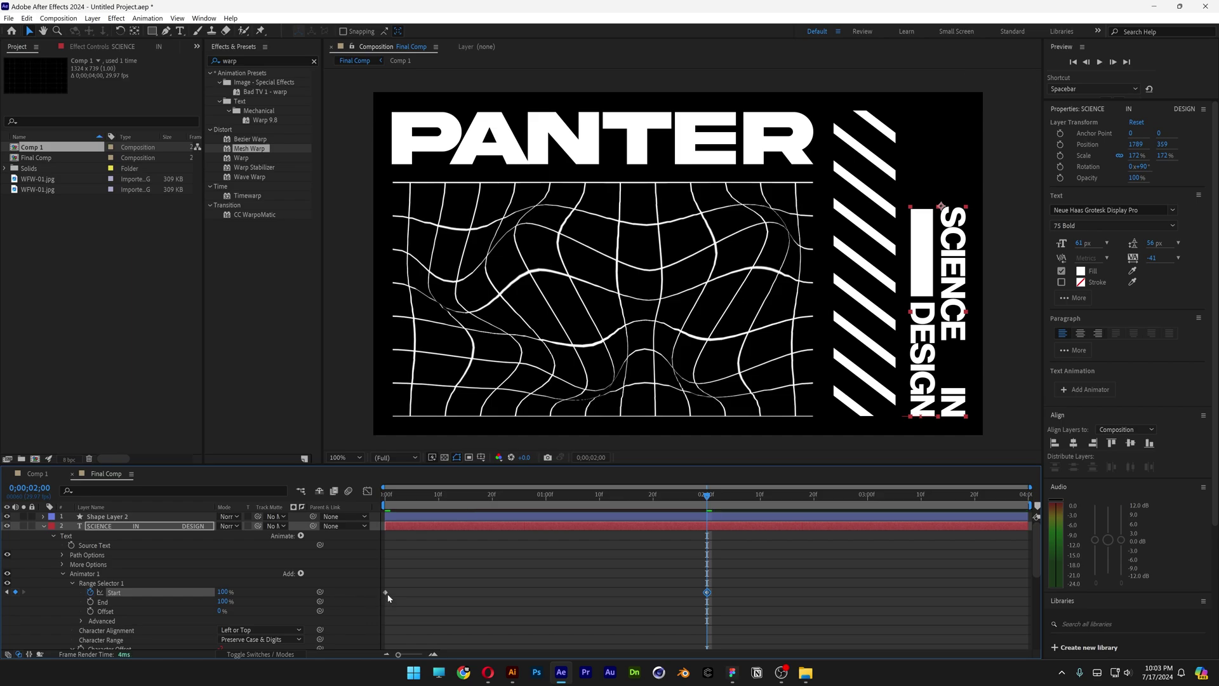
Copy the first 0% Start keyframe to the end of the composition and preview the animation from the first frame.
left_click(385, 593)
left_click(1012, 495)
key("ctrl+v")
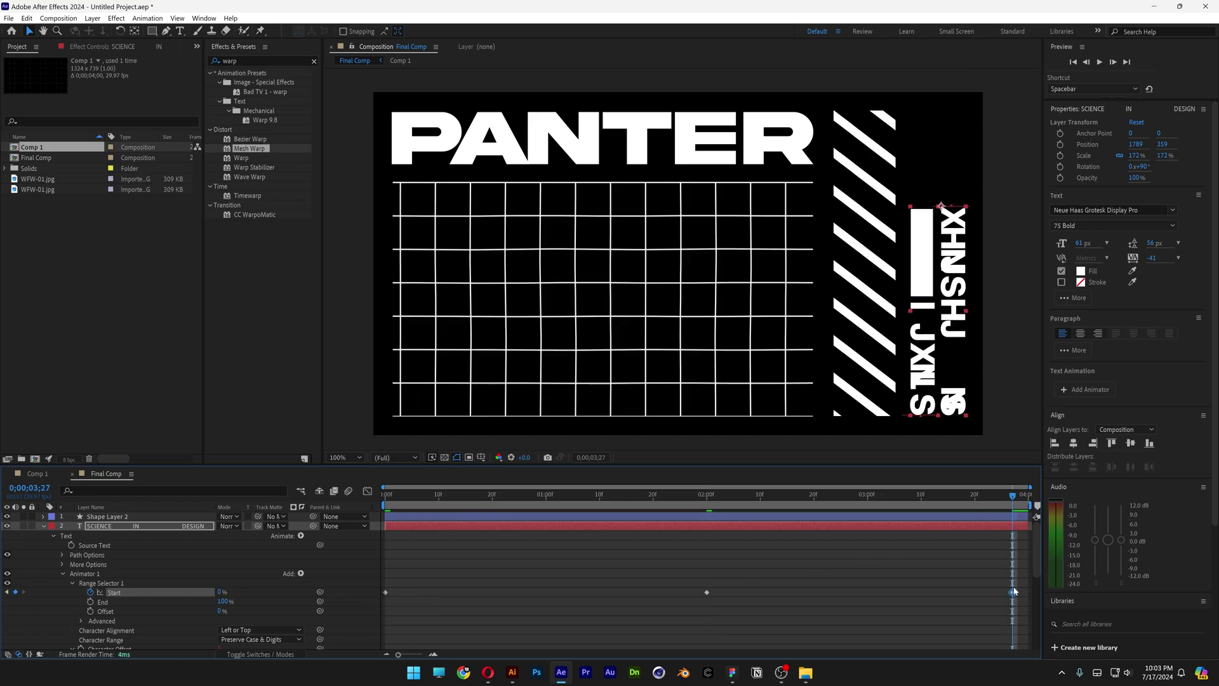
key("space")
left_click(795, 588)
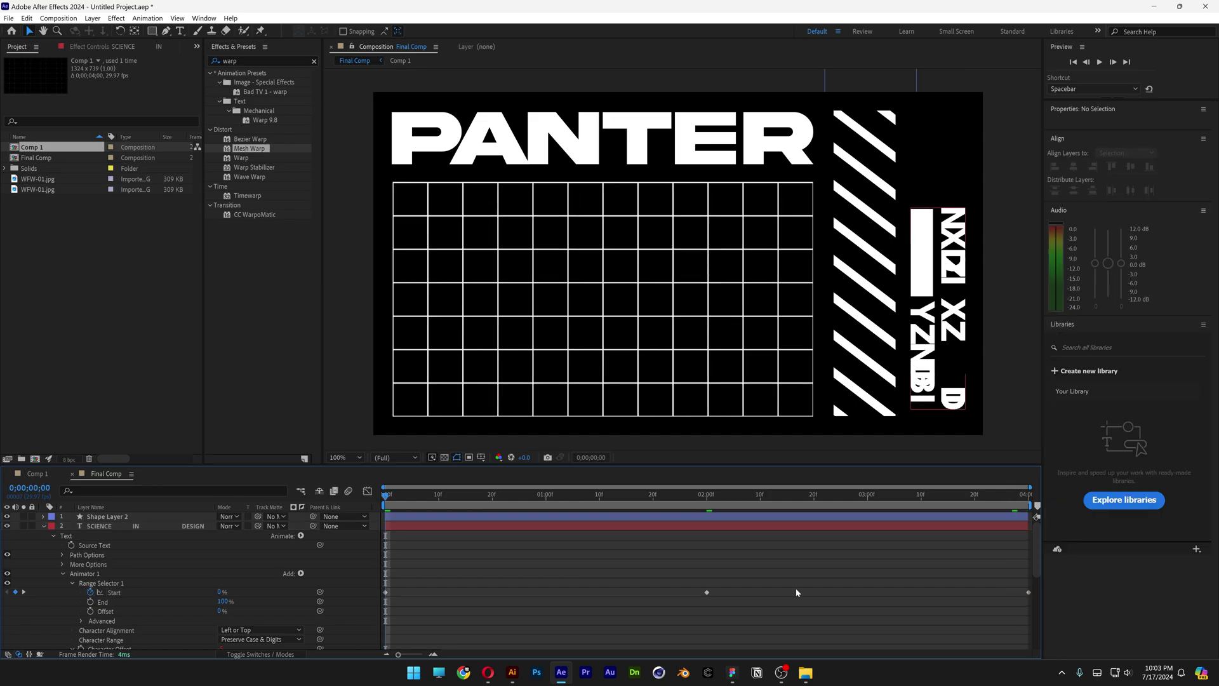
key("space")
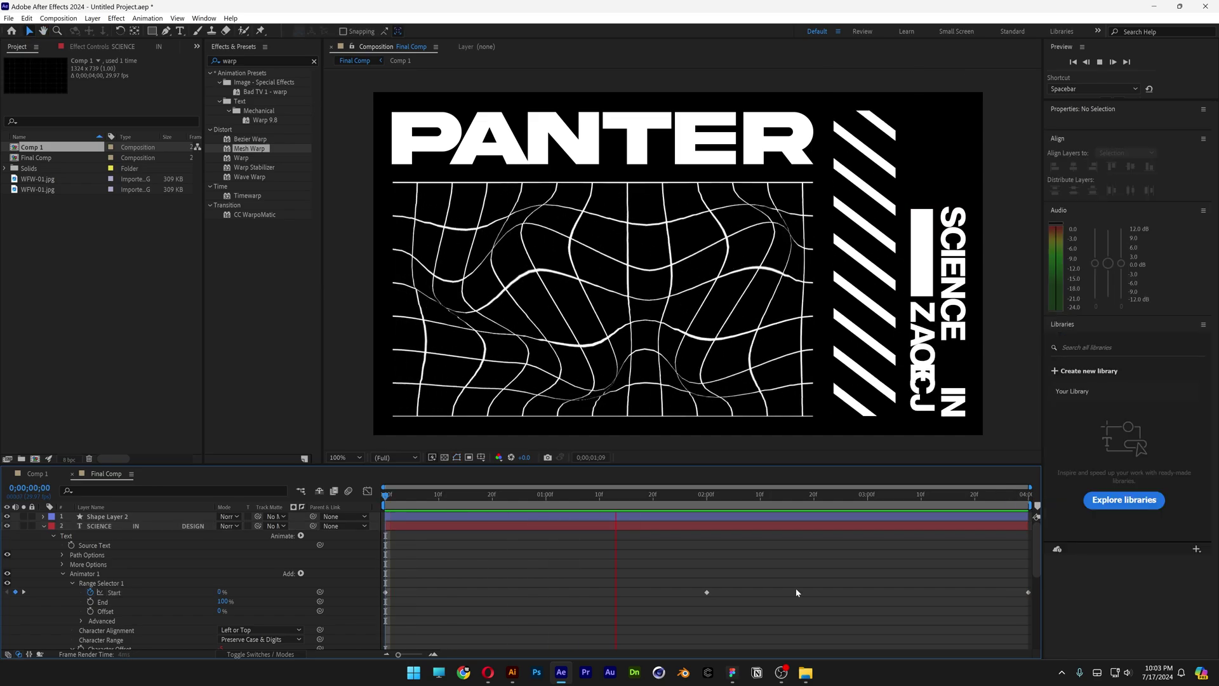